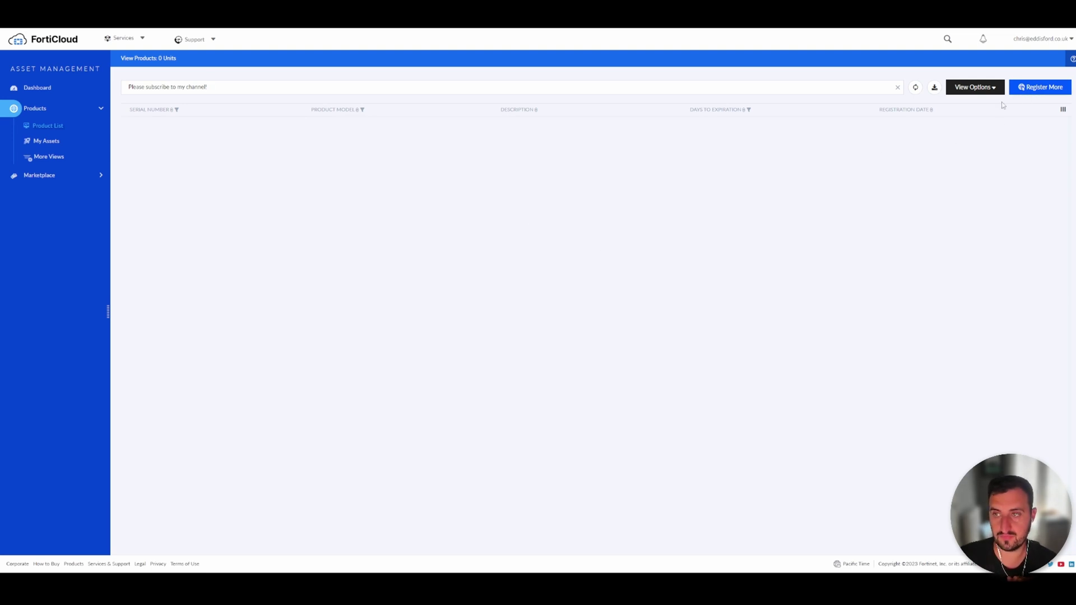
Register the VM subscription as a FortiDeceptor Trial with description and IP, accept support terms, and download the licence file
click(1026, 89)
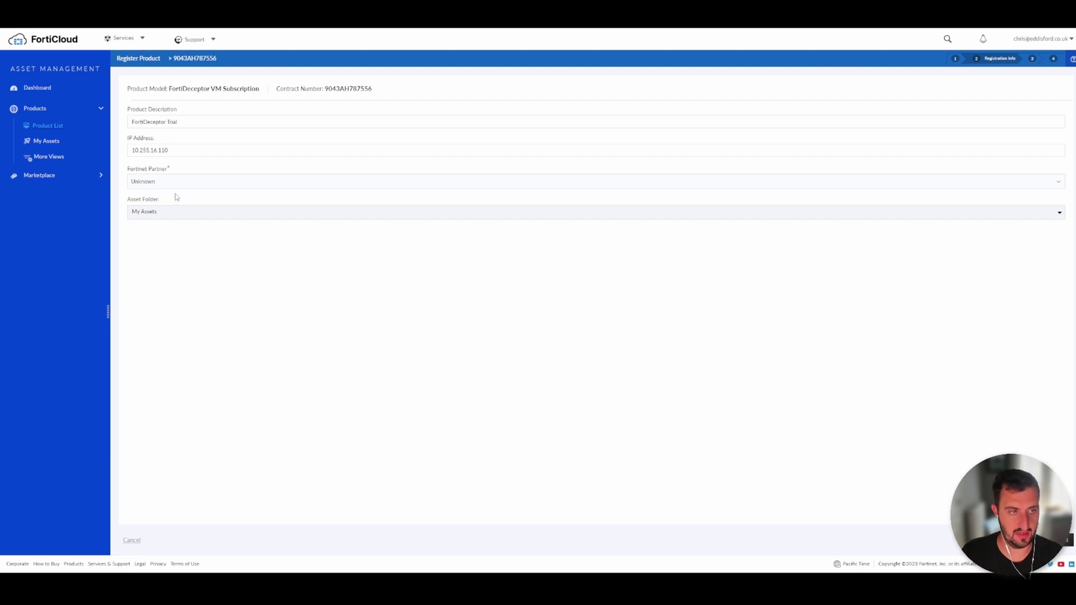
click(1065, 540)
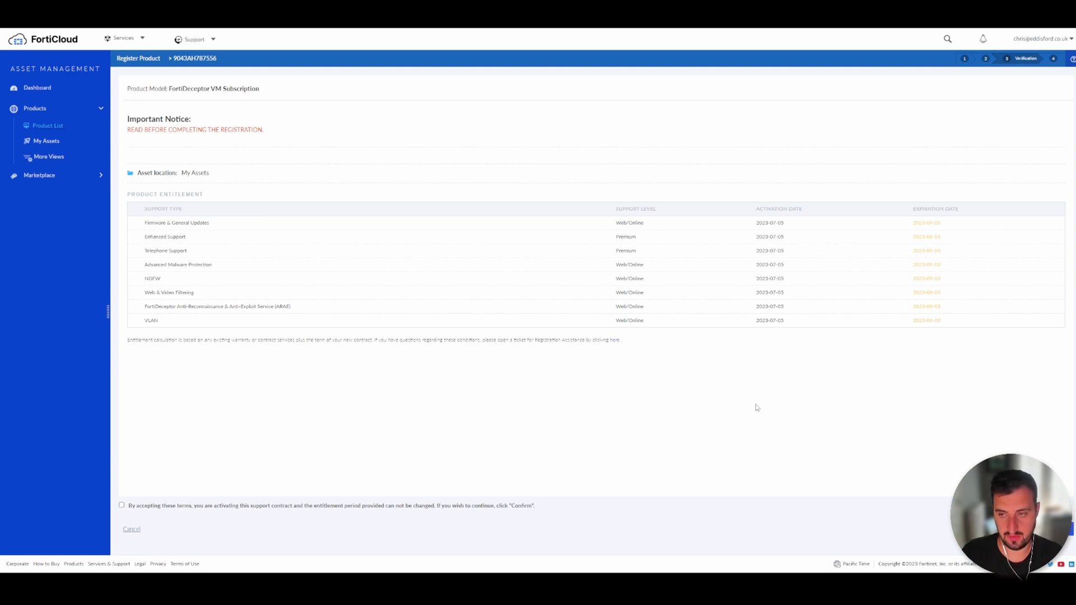
click(1069, 529)
click(211, 506)
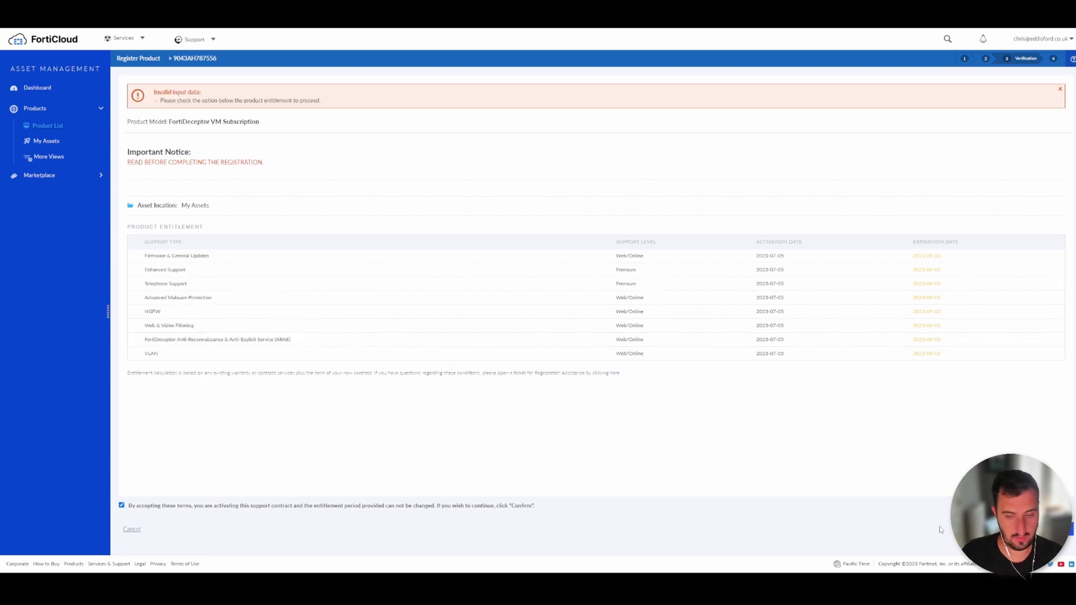
click(1068, 529)
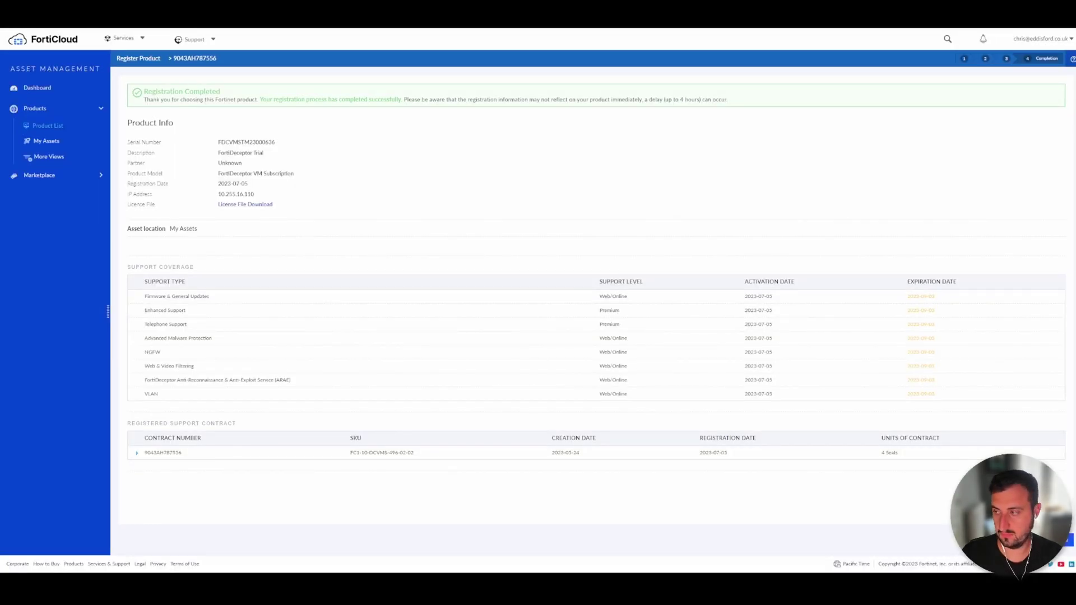
click(258, 204)
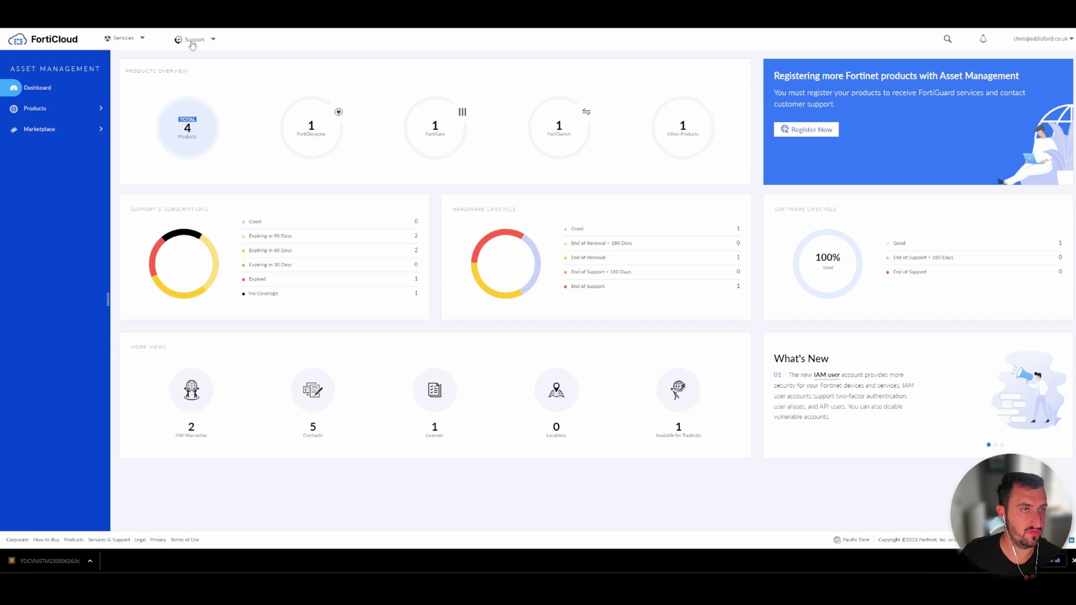
Go to Support > Firmware Download and select FortiDeceptor as the product
click(133, 39)
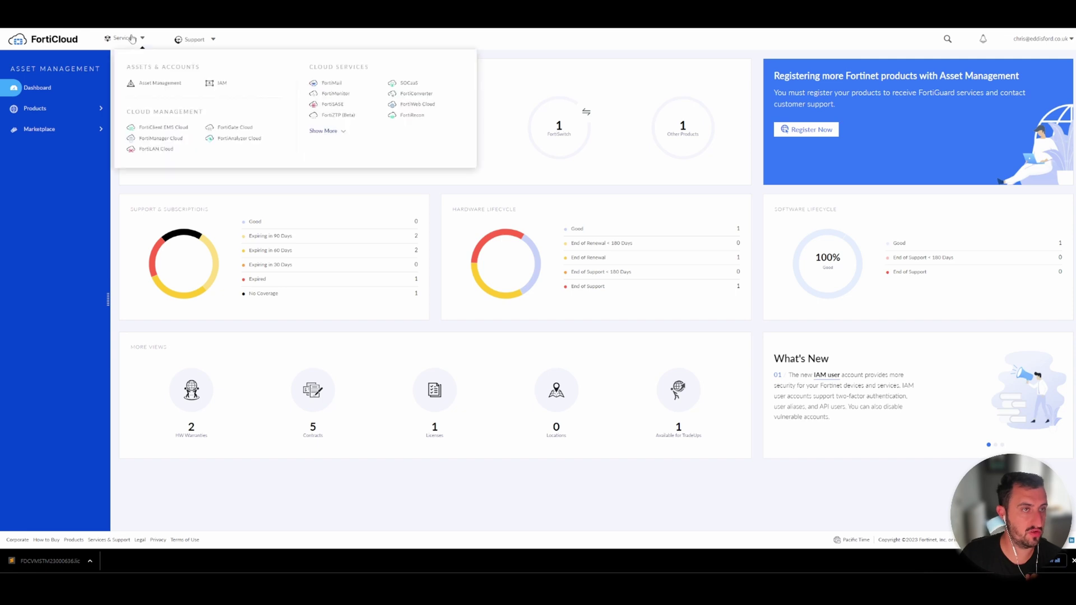
click(202, 41)
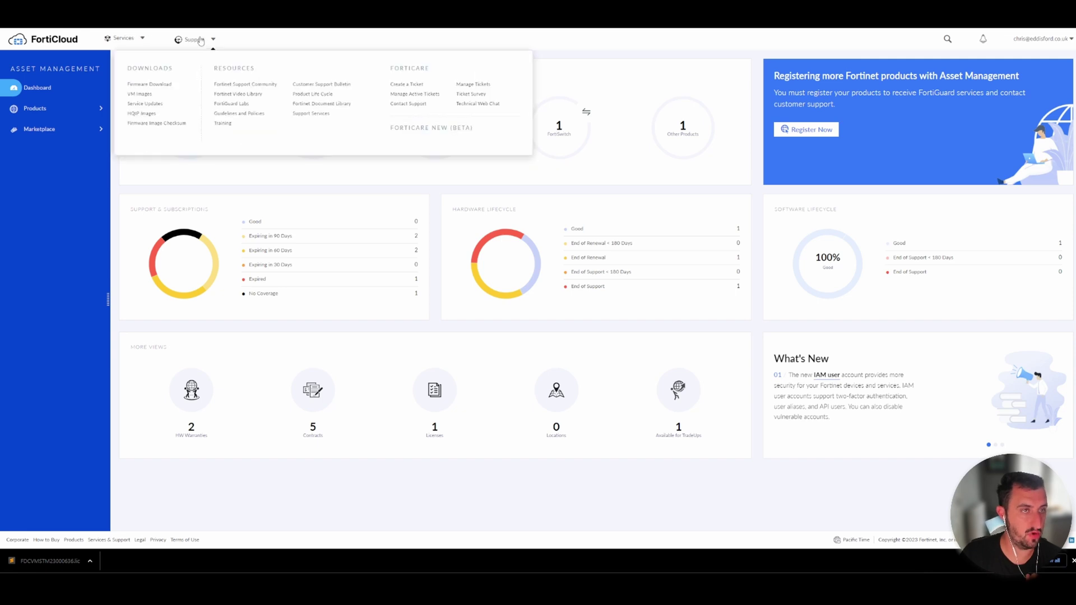
click(161, 85)
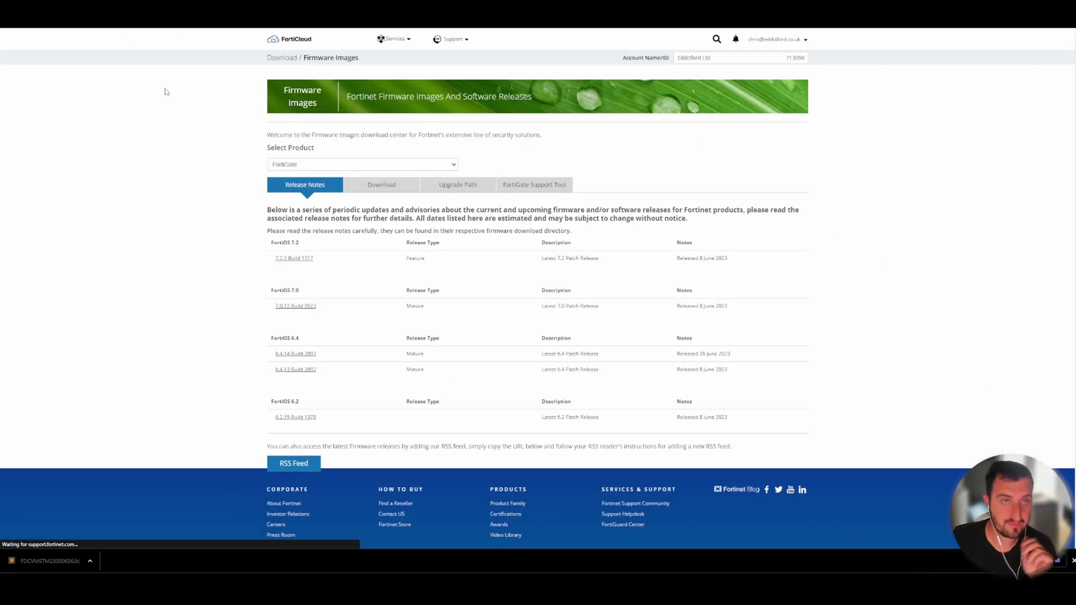
click(324, 167)
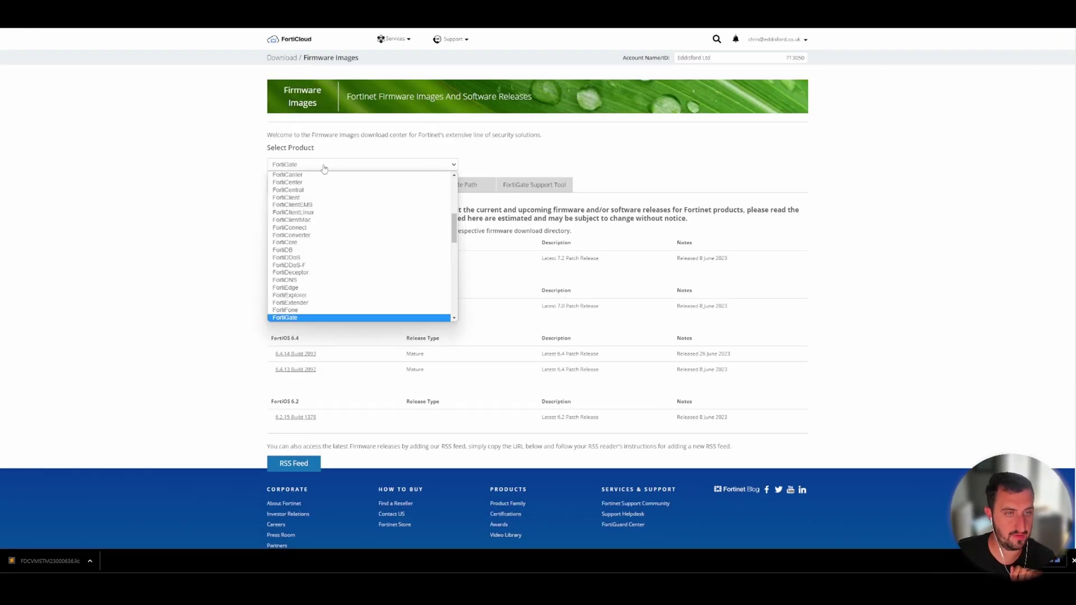
click(297, 273)
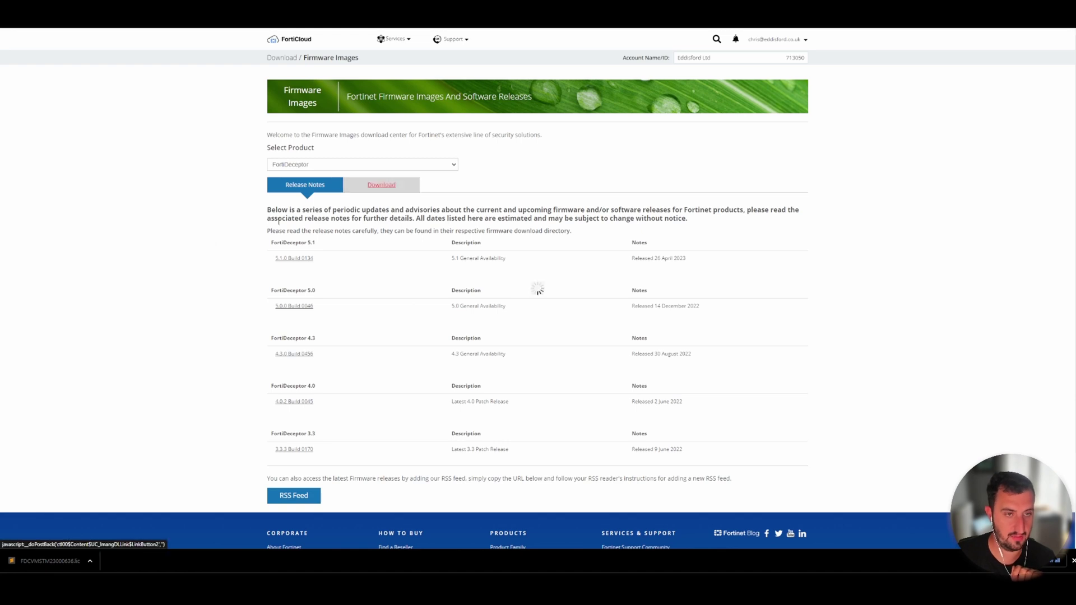
Open the v5.00 > 5.1 > 5.1.0 folder and download the vmware.zip image over HTTPS
click(381, 184)
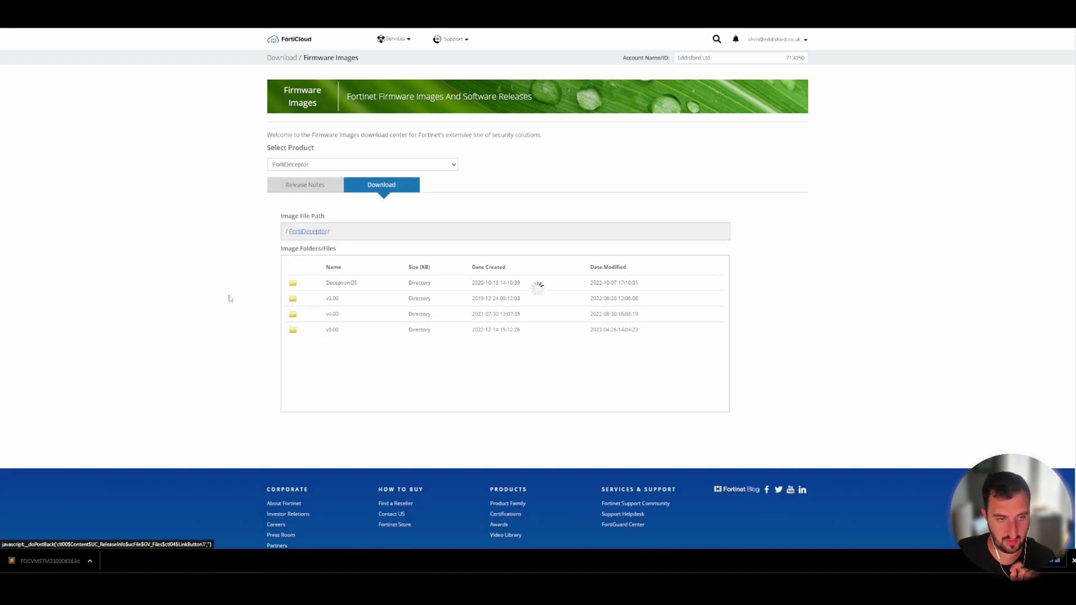
click(331, 308)
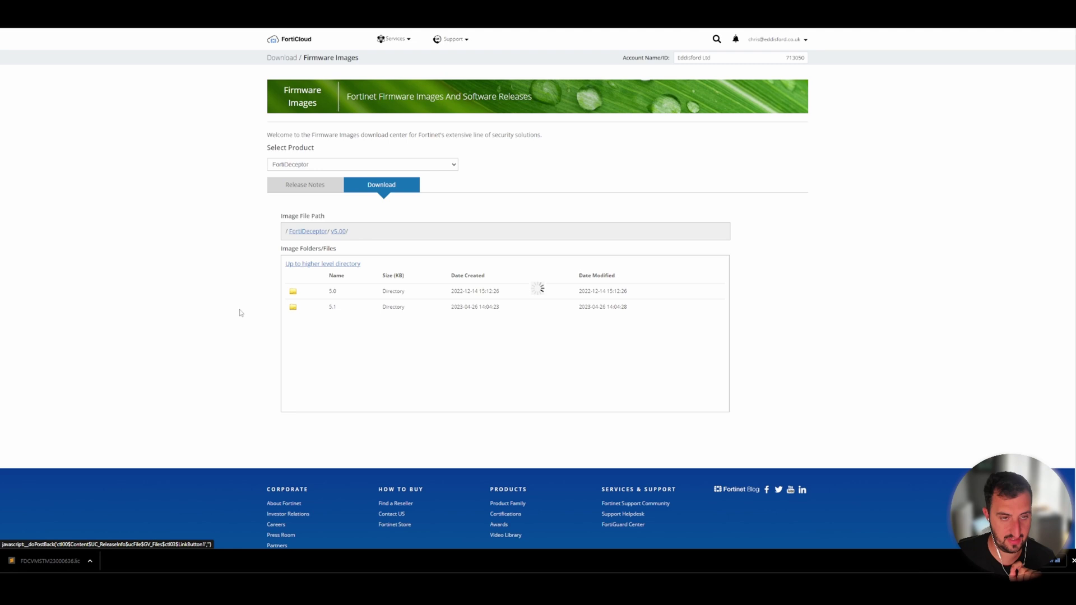
click(334, 292)
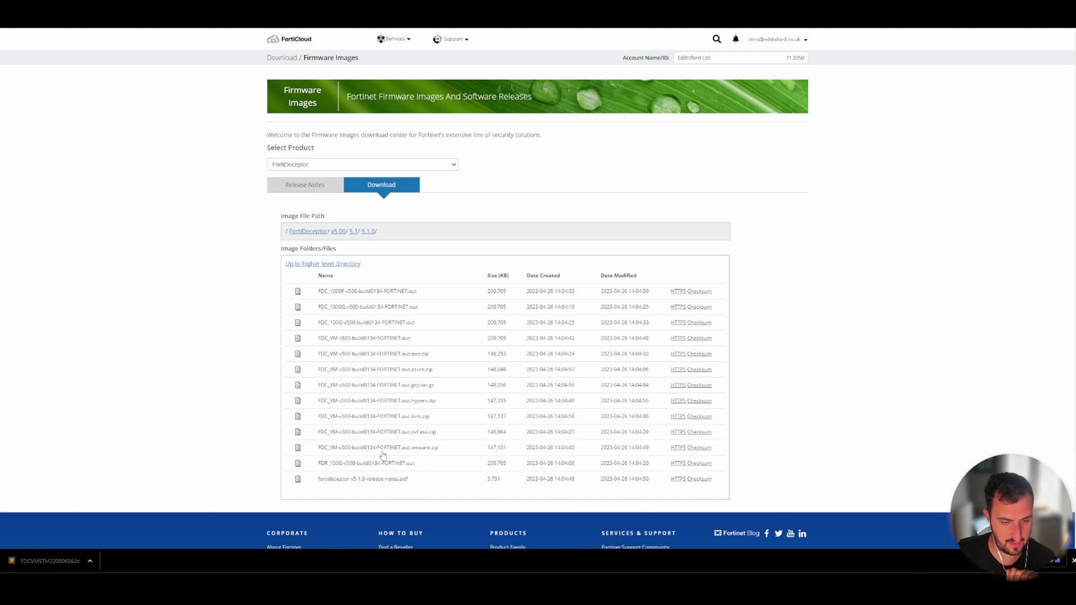
click(675, 448)
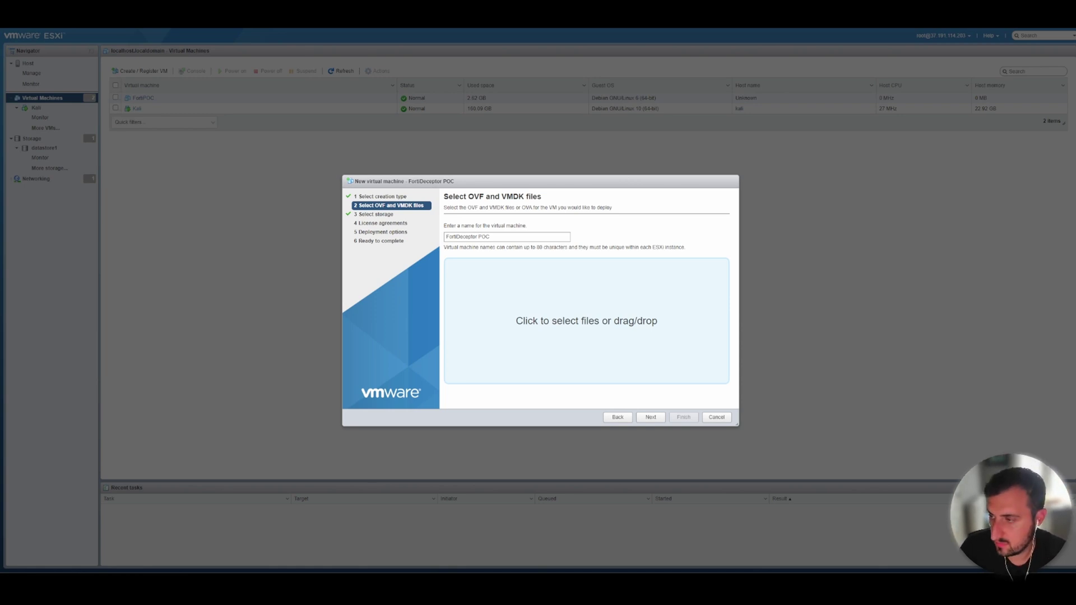
Add fdc.vmdk and datadrive.vmdk to the new VM and place it on datastore1
drag(722, 314, 700, 291)
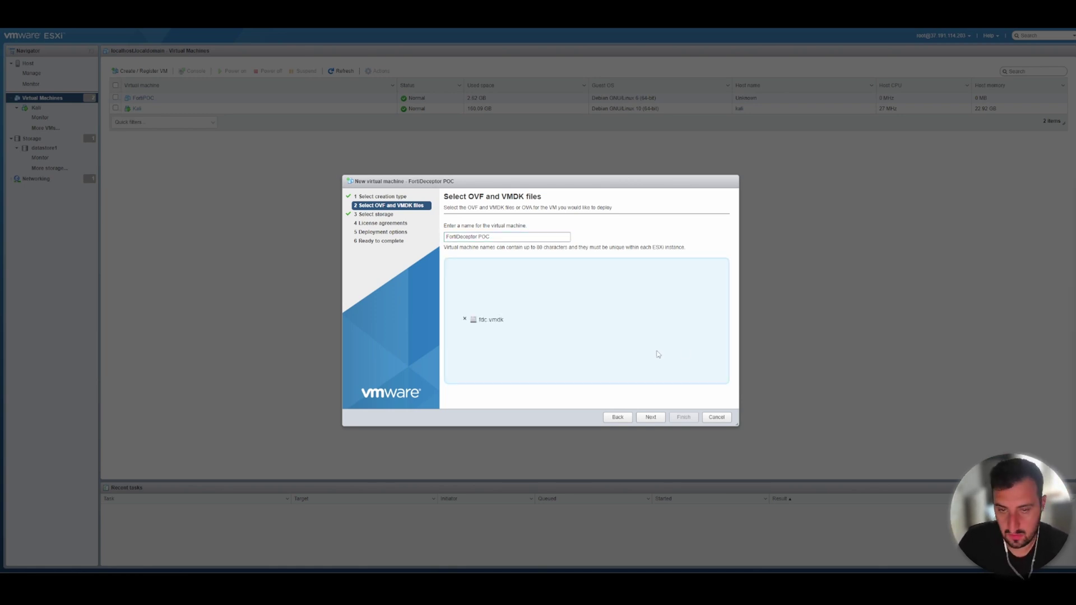
drag(916, 284, 621, 317)
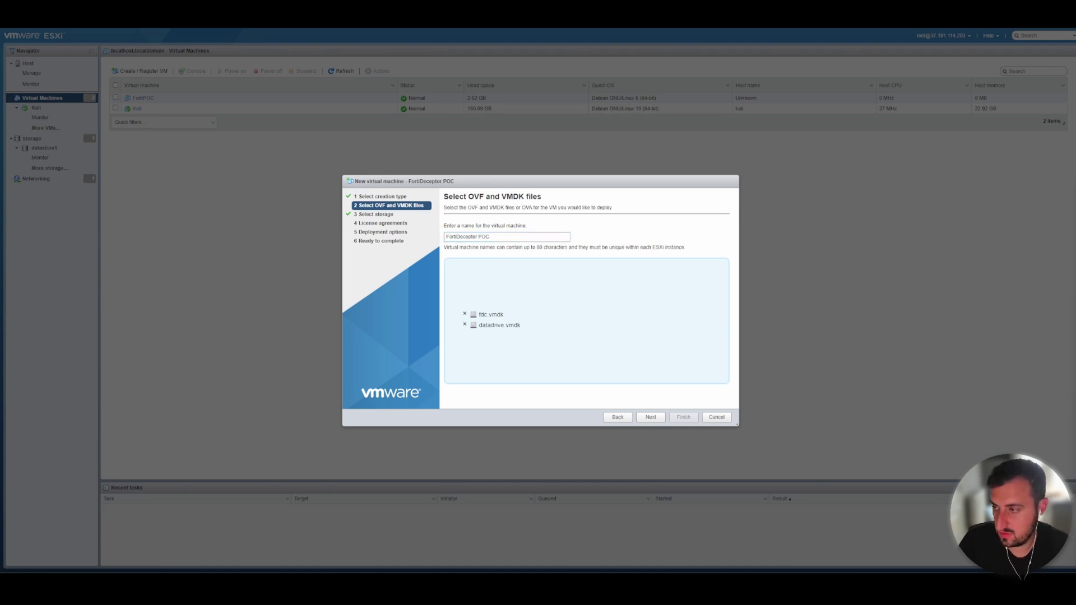
click(652, 418)
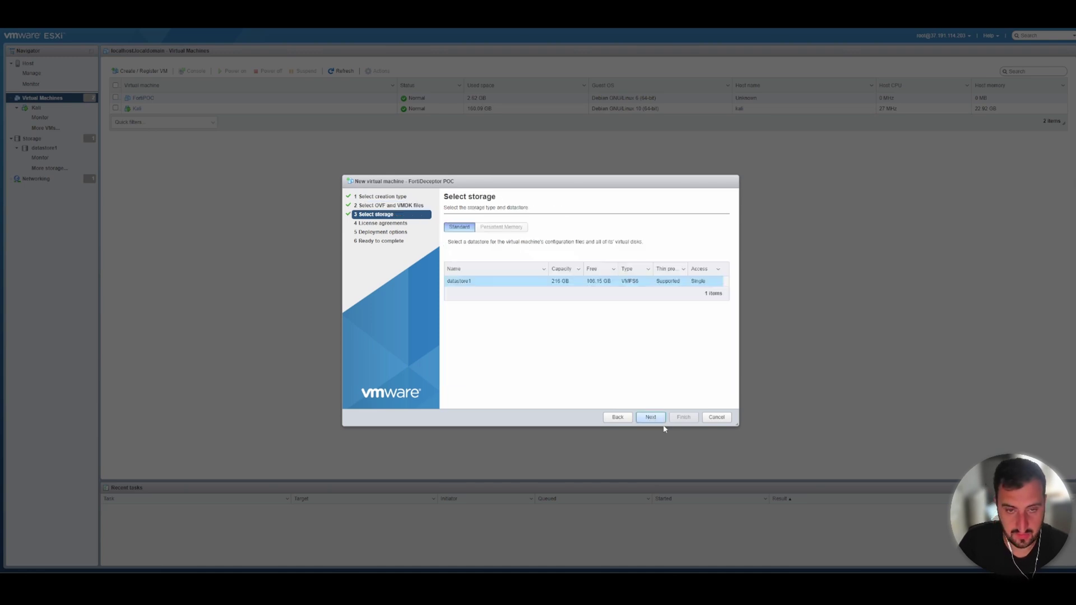
click(651, 417)
Accept the licence agreement, keep thin provisioning, and finish deploying the FortiDeceptor POC VM
click(651, 417)
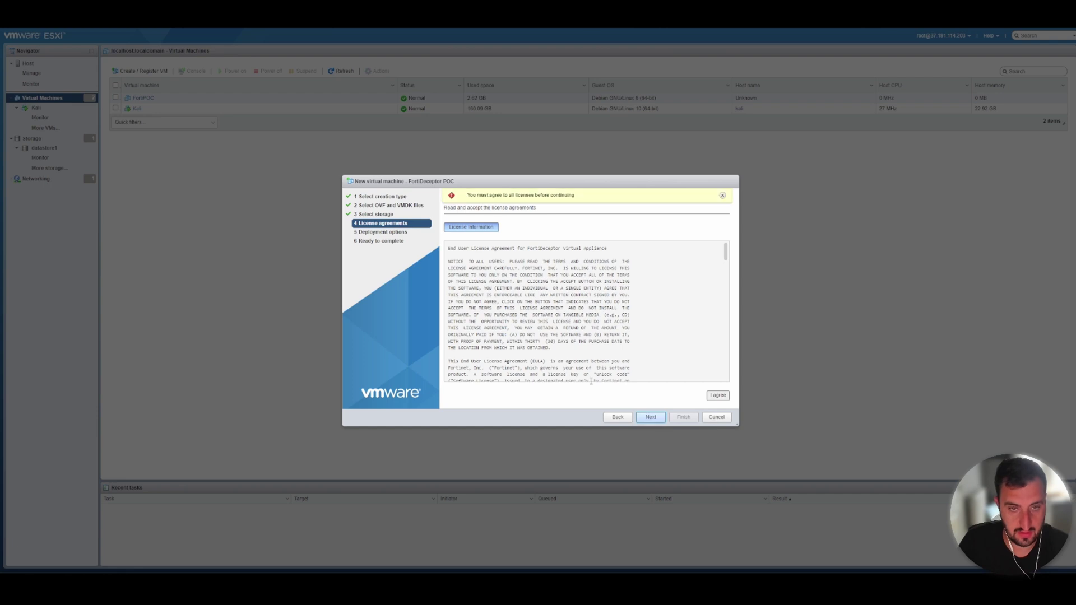
drag(726, 255, 726, 373)
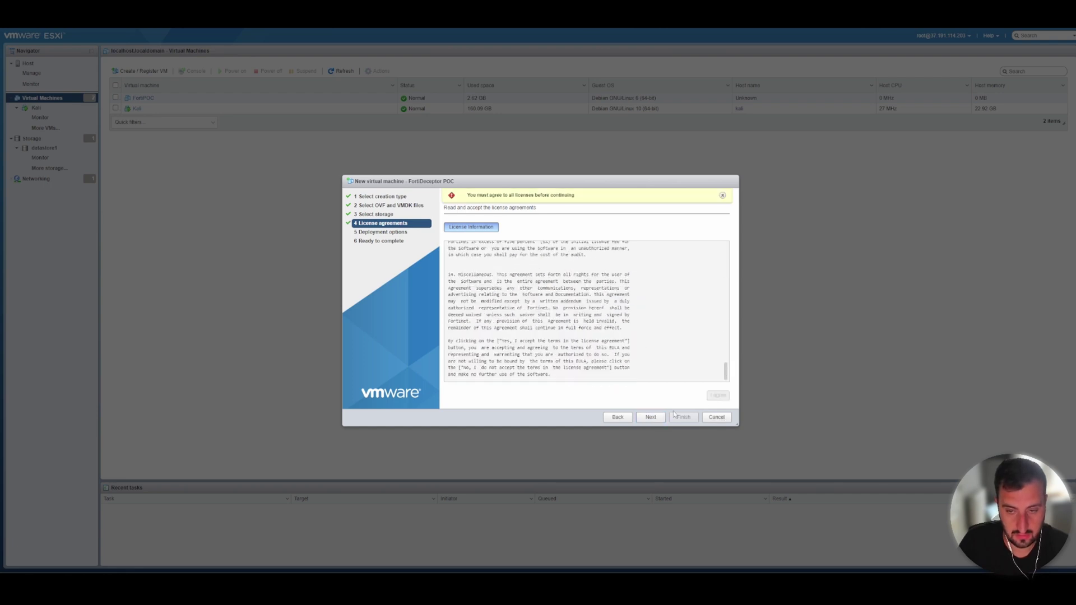
click(650, 417)
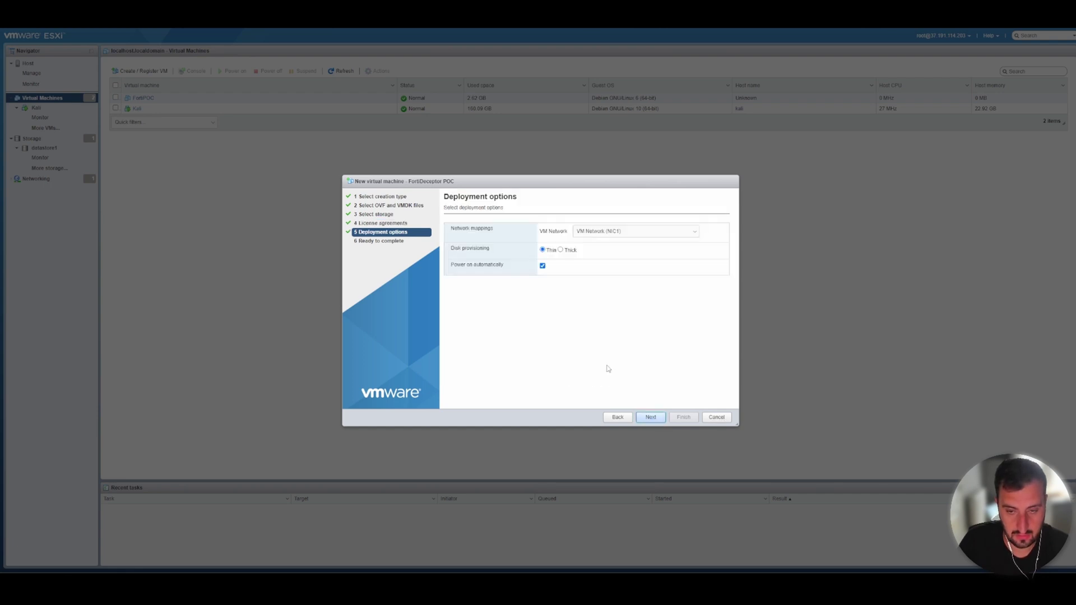
click(649, 416)
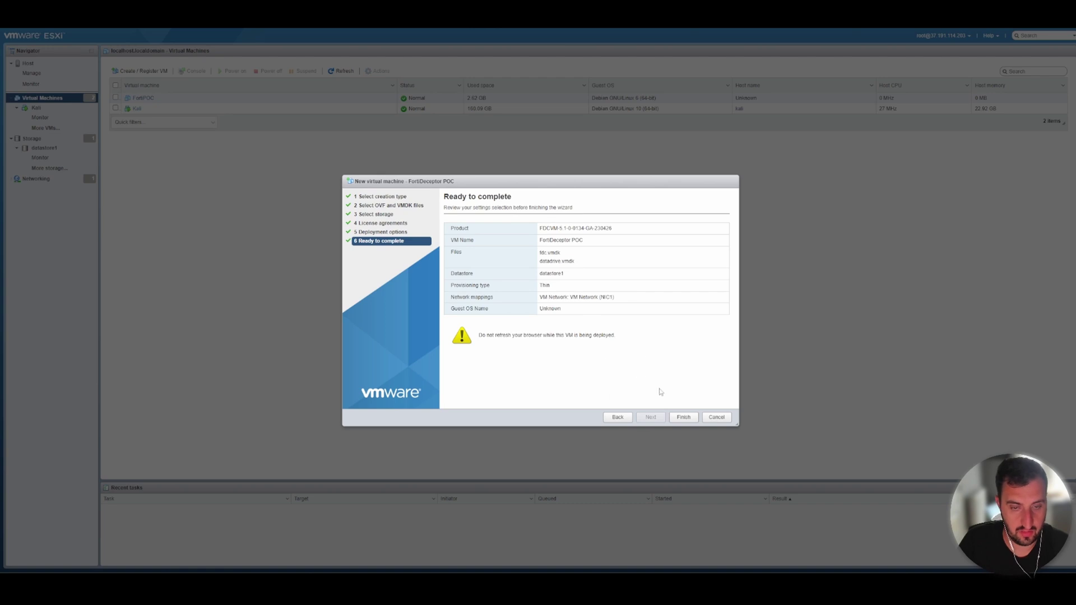
click(676, 418)
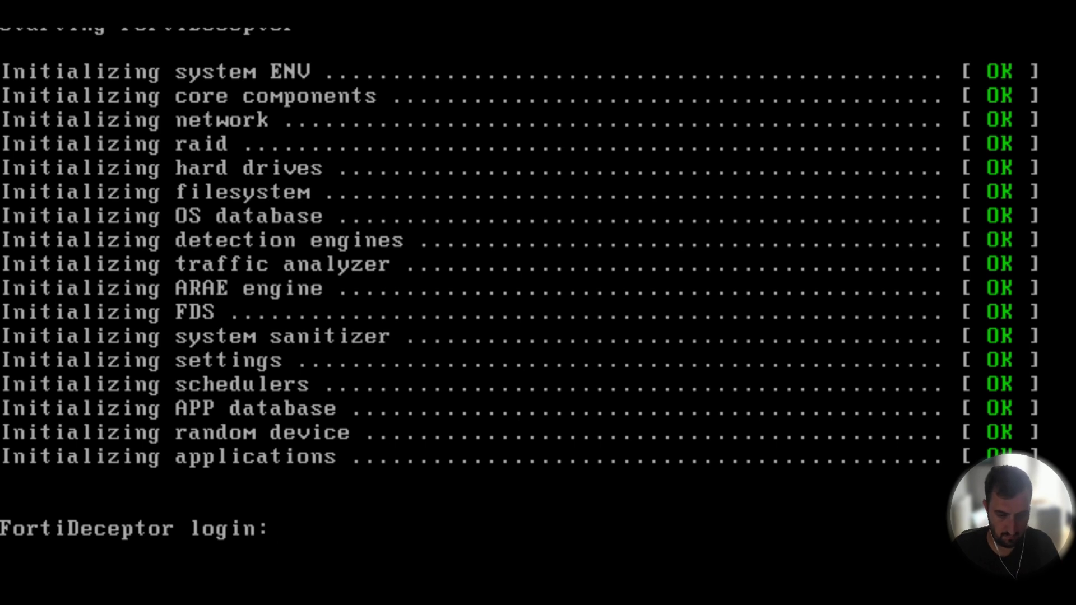
Log in to the FortiDeceptor console with the username admin
text(admin)
key(Return)
key(Return)
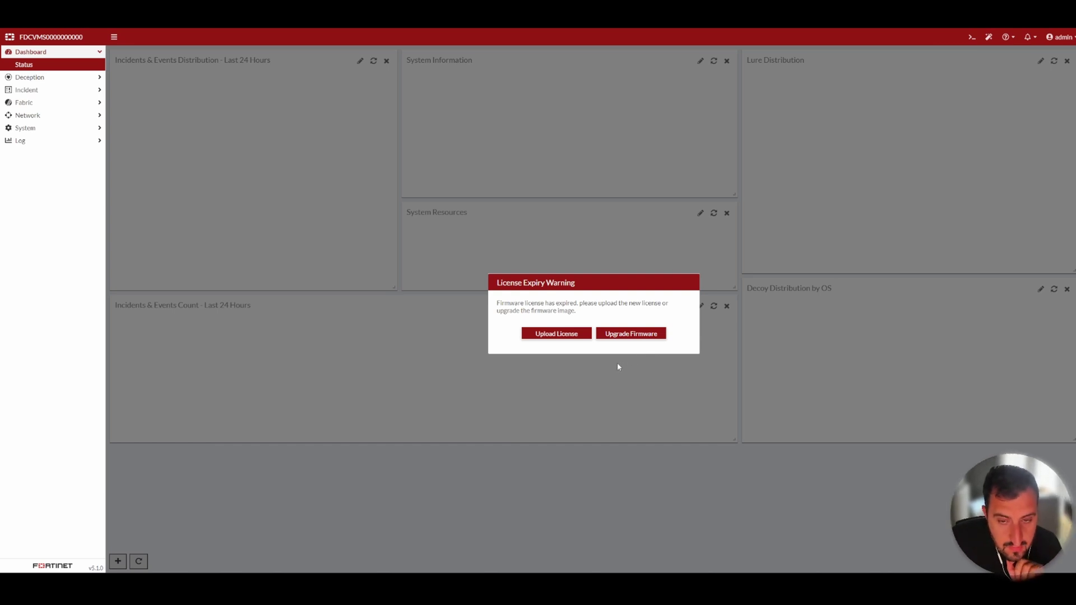
Apply NTP time sync with uk.pool.ntp.org and return to Dashboard > Status
click(566, 335)
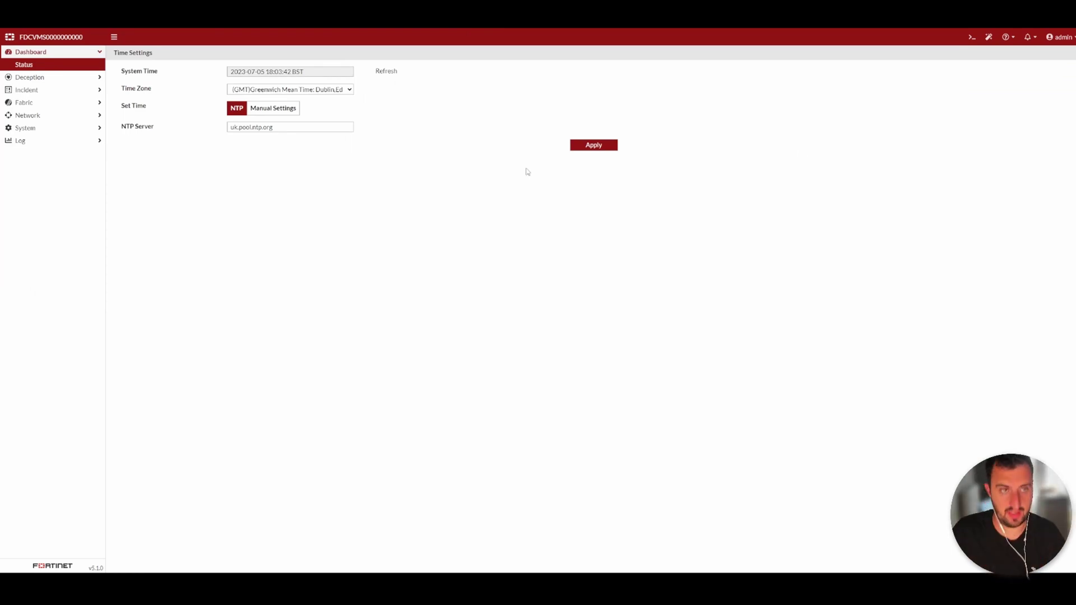
click(600, 148)
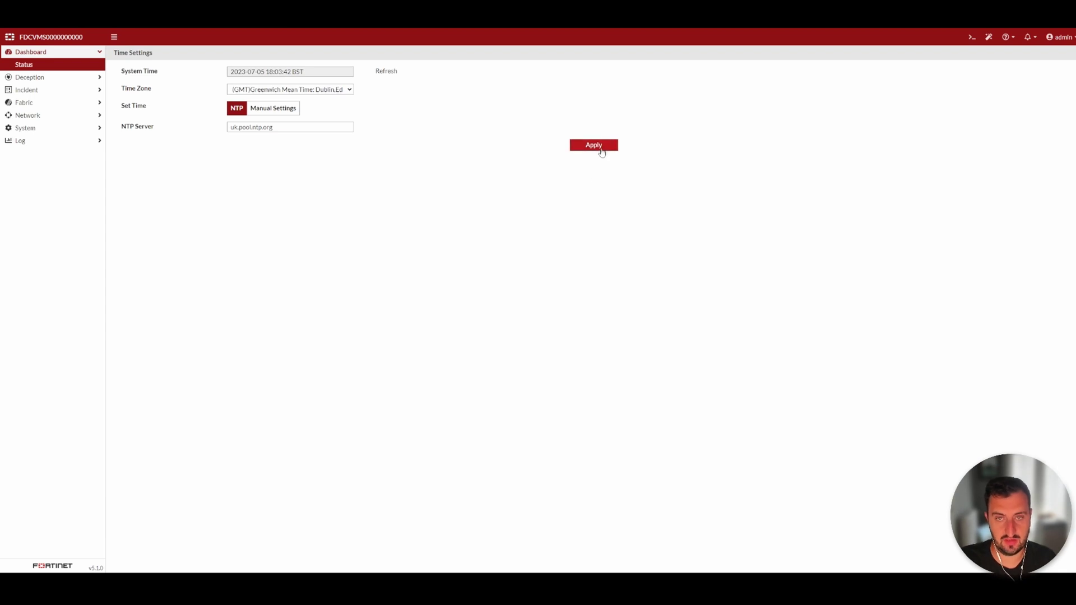
click(34, 65)
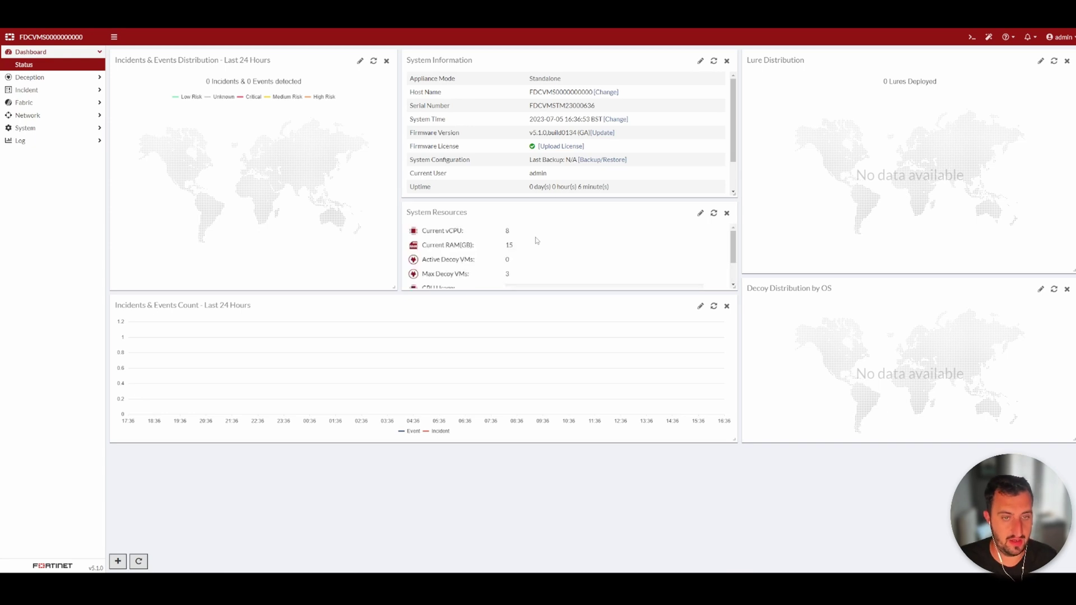
Download the 1674MB scadav3 SCADA image from the Deception OS list
mouse_move(733, 242)
mouse_down()
mouse_move(733, 254)
mouse_move(733, 240)
mouse_up()
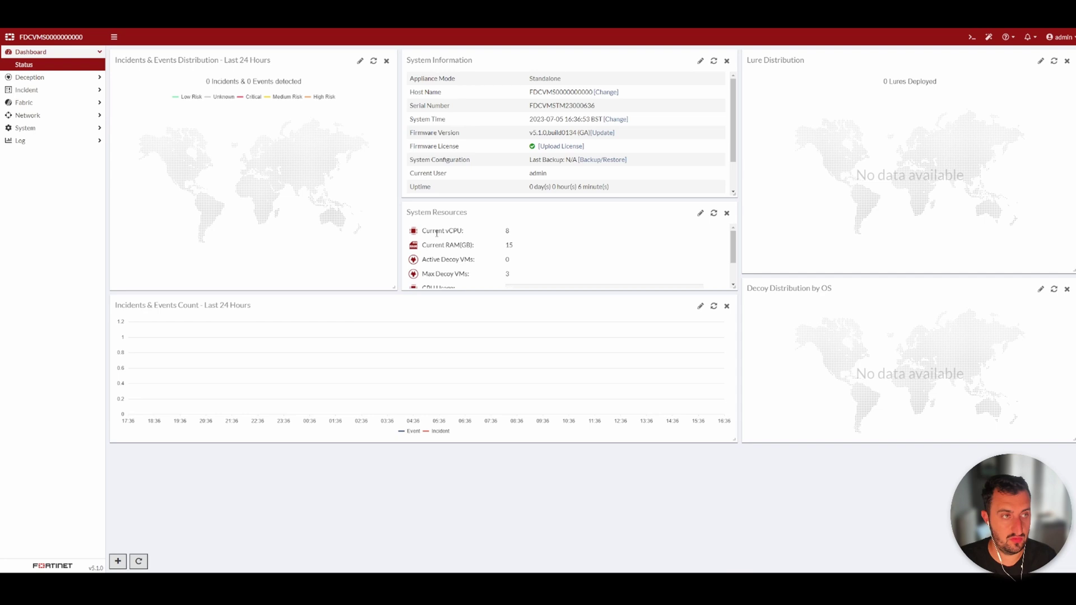
click(51, 76)
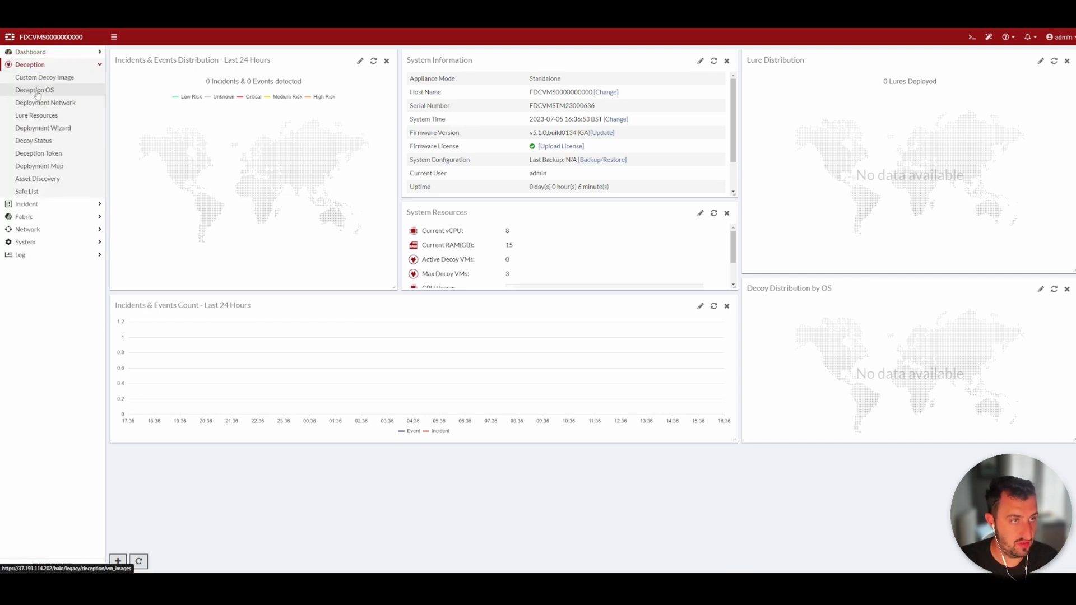
click(36, 91)
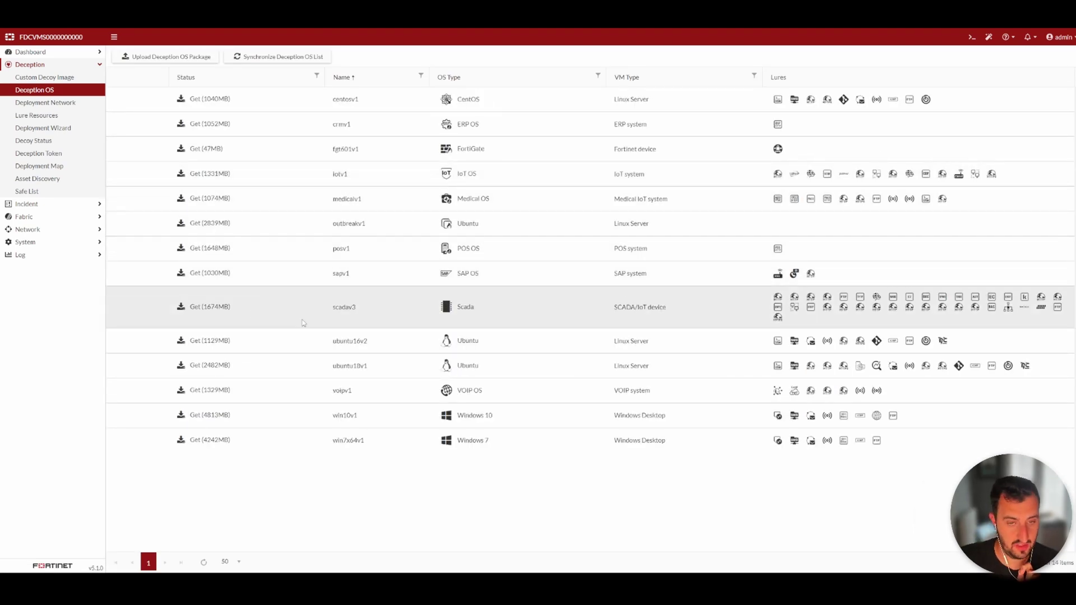
click(180, 308)
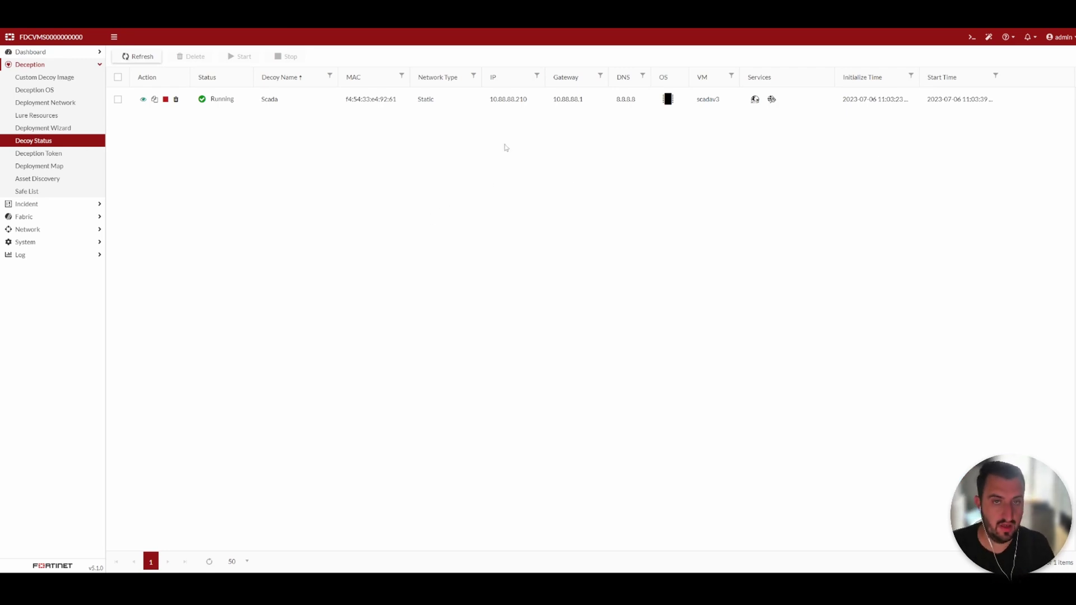
Select the Scada decoy's IP 10.88.88.210 in the Decoy Status table
drag(490, 99, 521, 127)
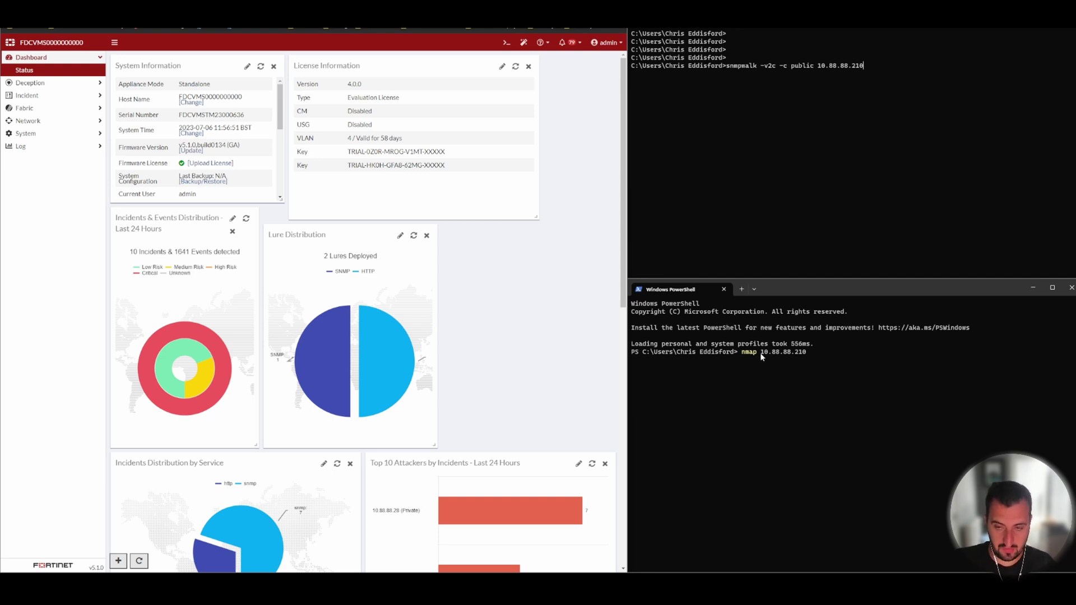
Run nmap against 10.88.88.210 to find port 80 open on a Rockwell device
drag(760, 351, 806, 353)
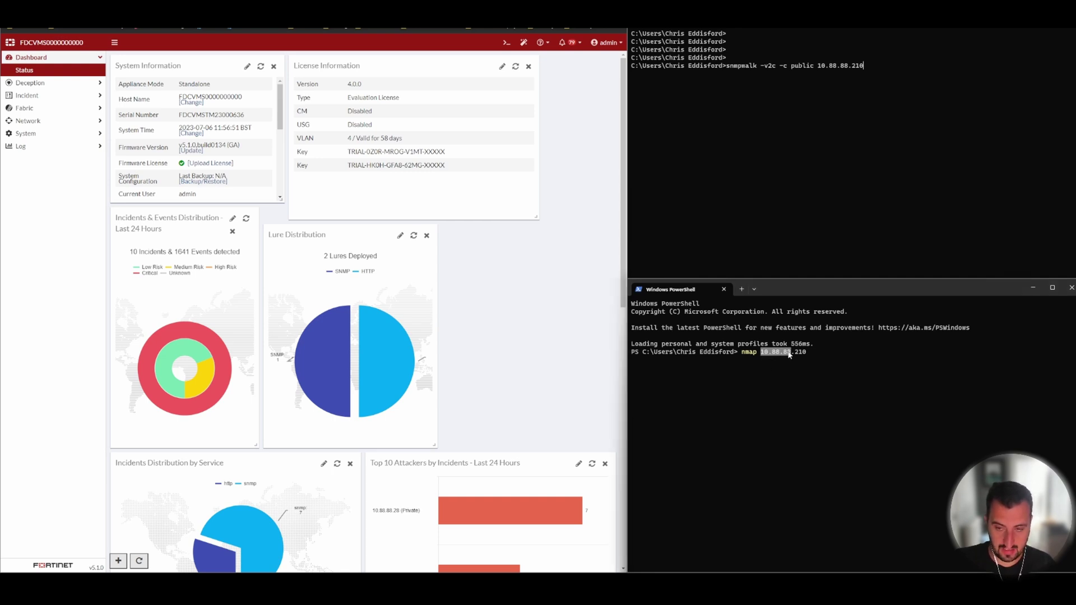
key(ctrl+c)
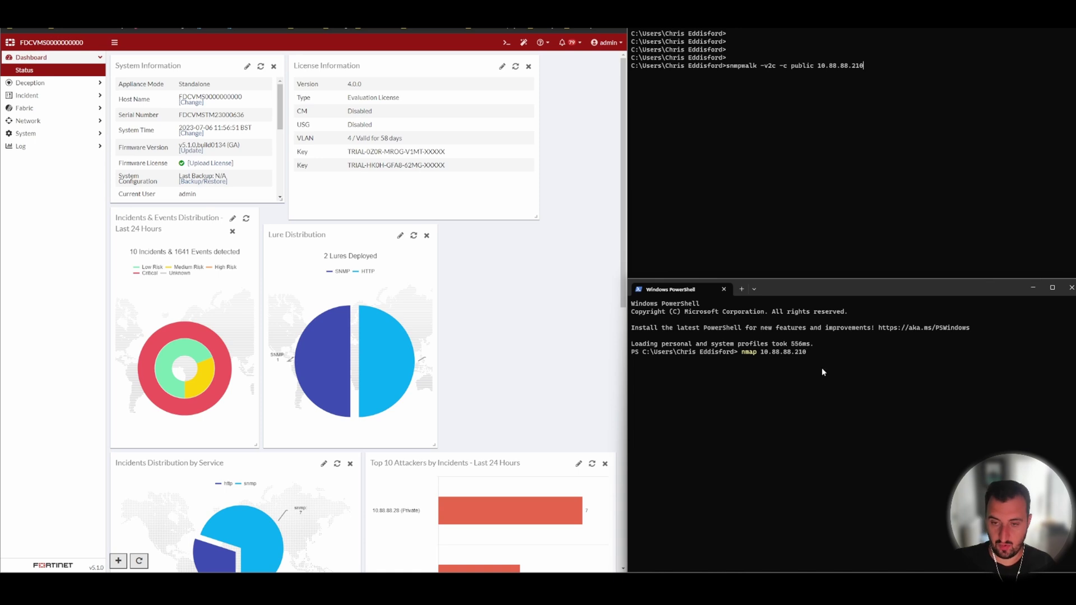
key(Return)
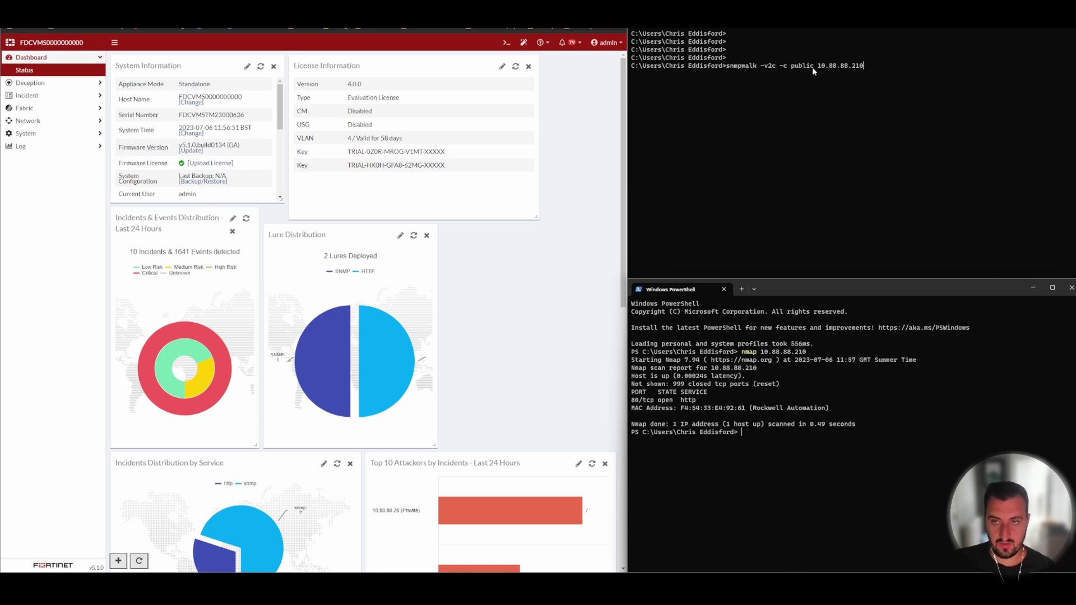
Run snmpwalk -v2c -c public 10.88.88.210 to pull the decoy's MIB data
drag(812, 67, 793, 71)
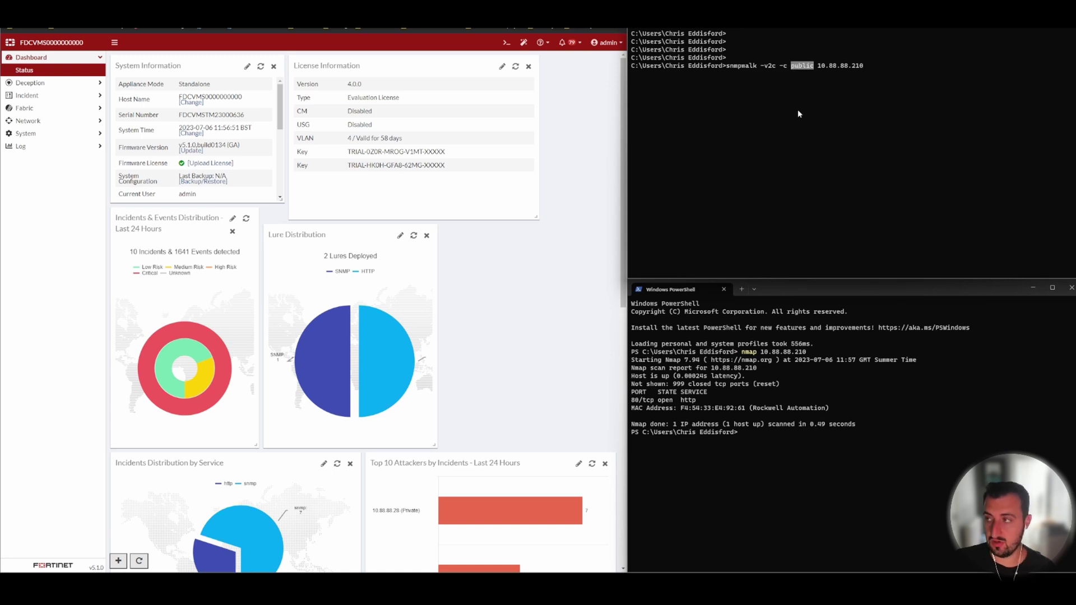
key(ctrl+c)
key(Return)
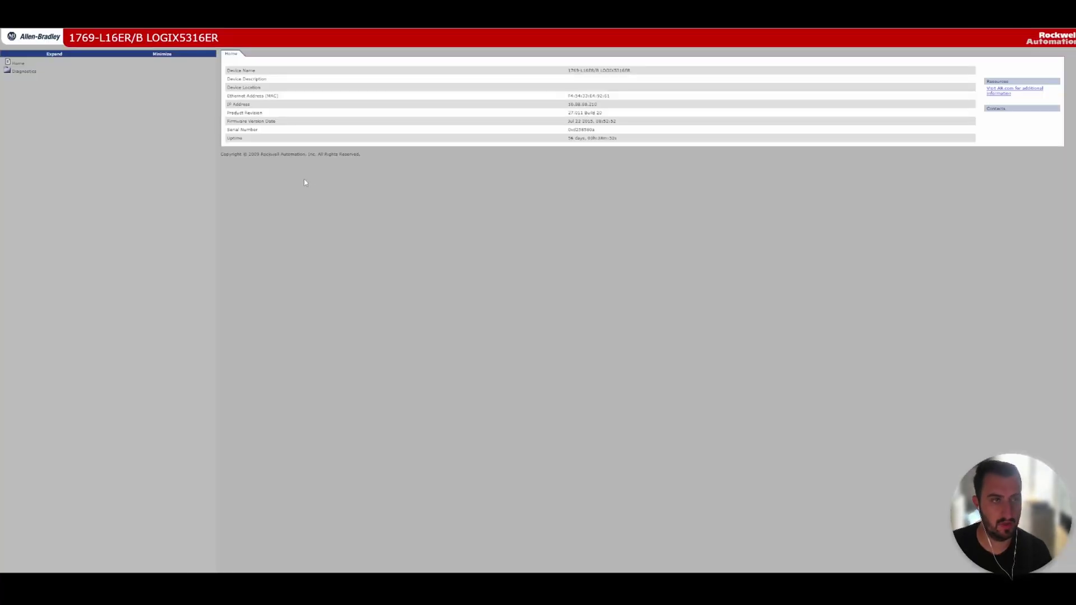
Browse the PLC's network settings, application and bridge connections, Ethernet and ring statistics, then return home
click(34, 72)
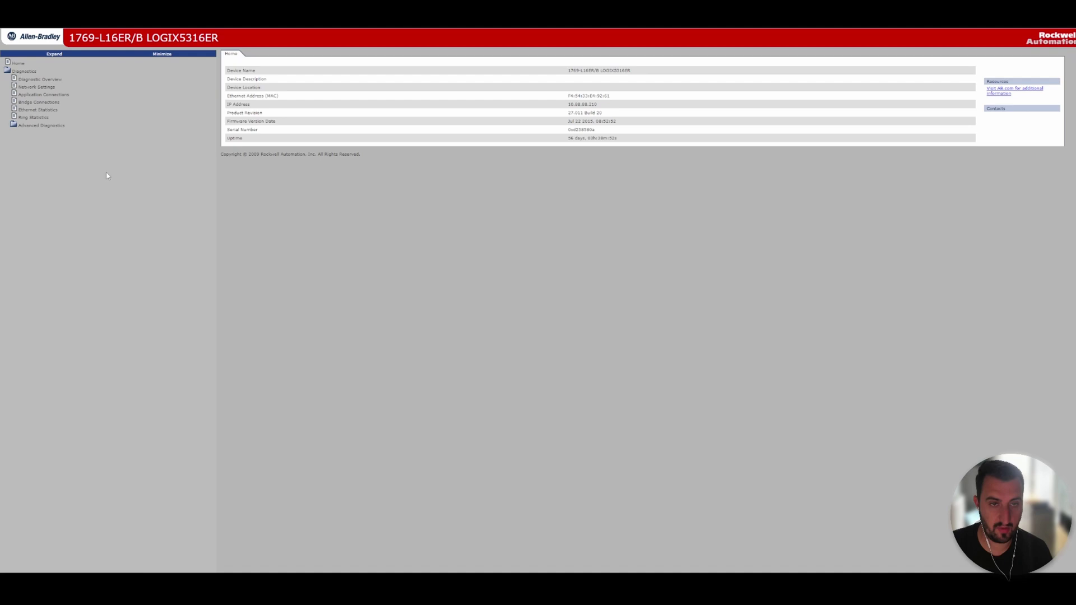
click(39, 79)
click(37, 87)
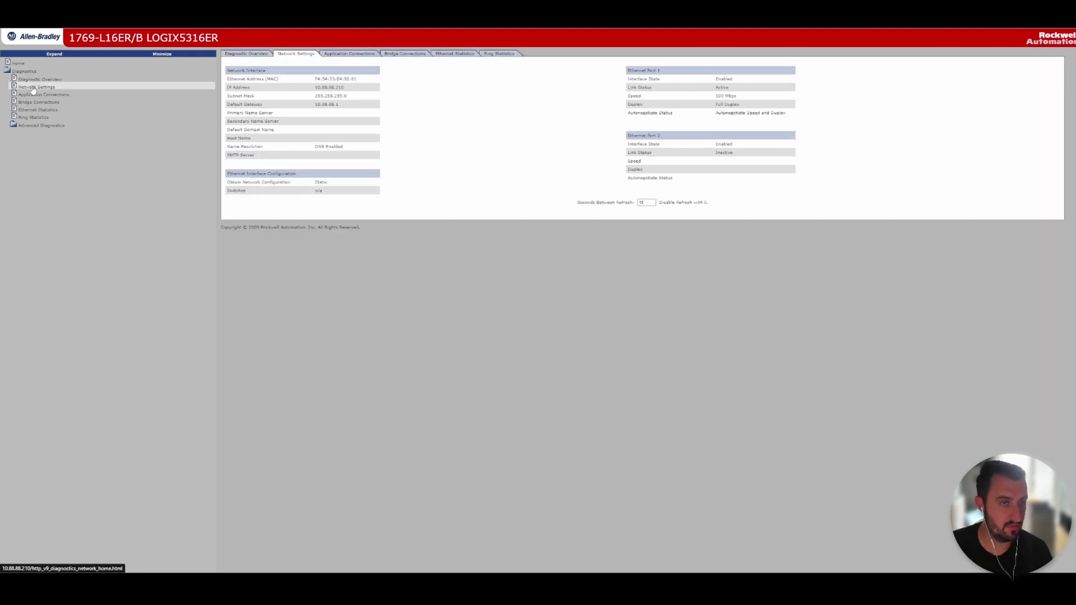
click(33, 96)
click(33, 102)
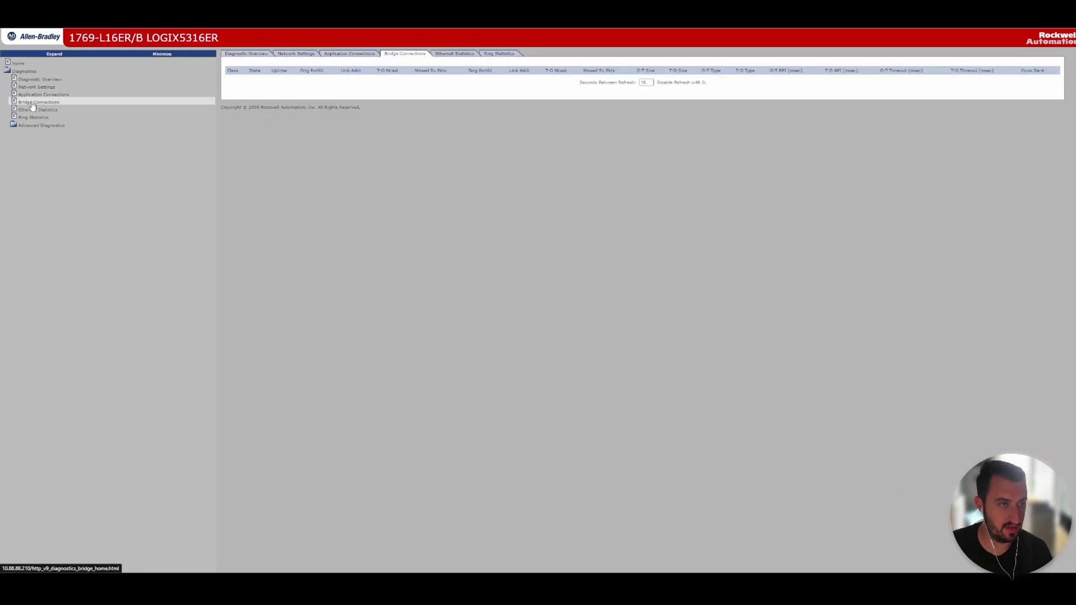
click(33, 109)
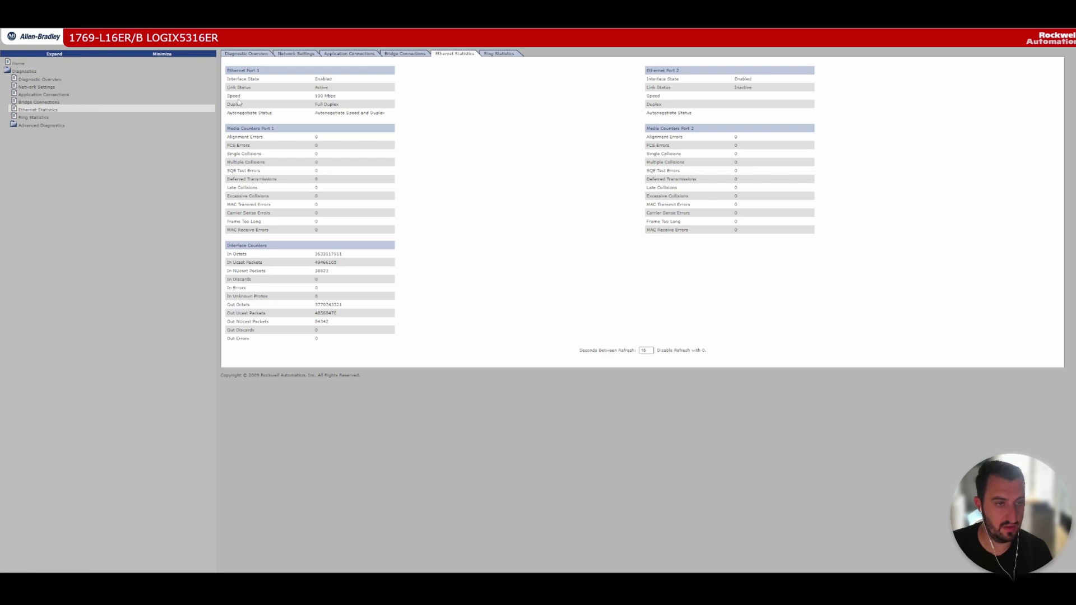
click(32, 117)
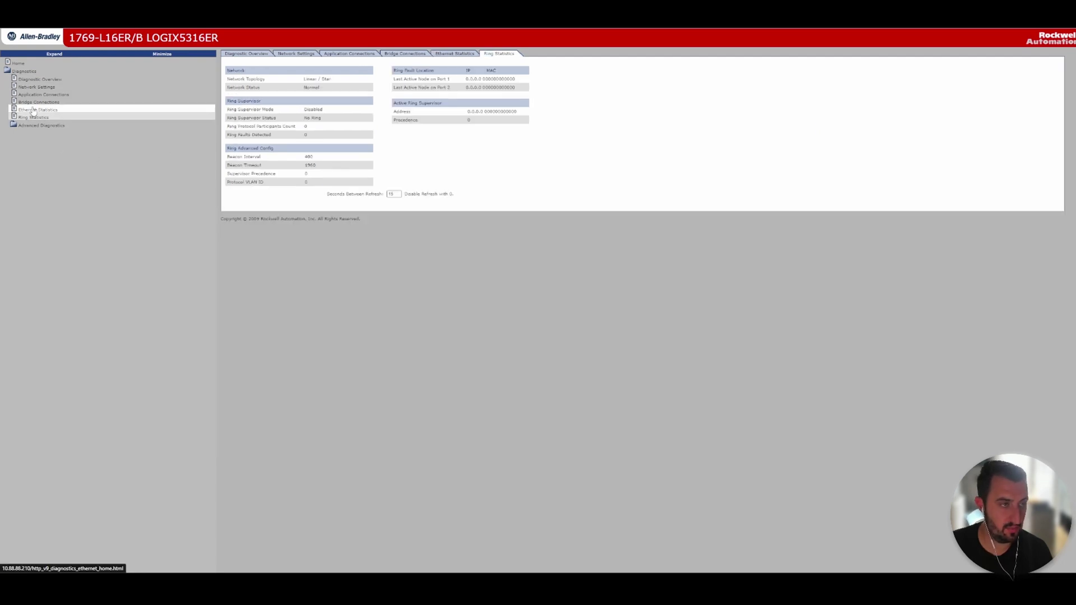
click(35, 80)
click(24, 71)
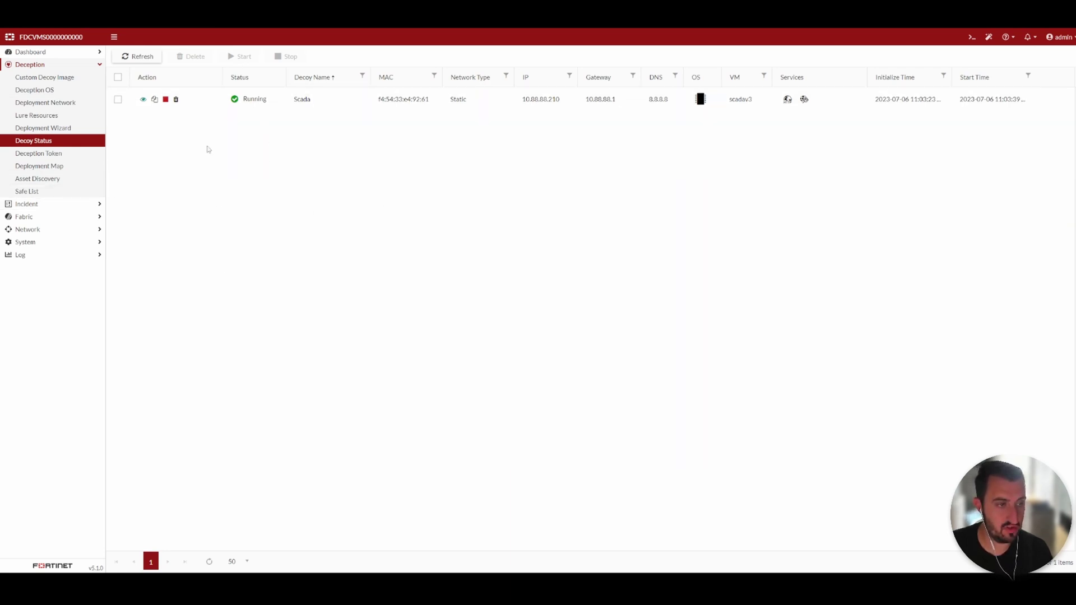
Expand incident 234's timeline in Incident > Analysis and inspect attacker 10.88.88.51's open-port events
click(77, 203)
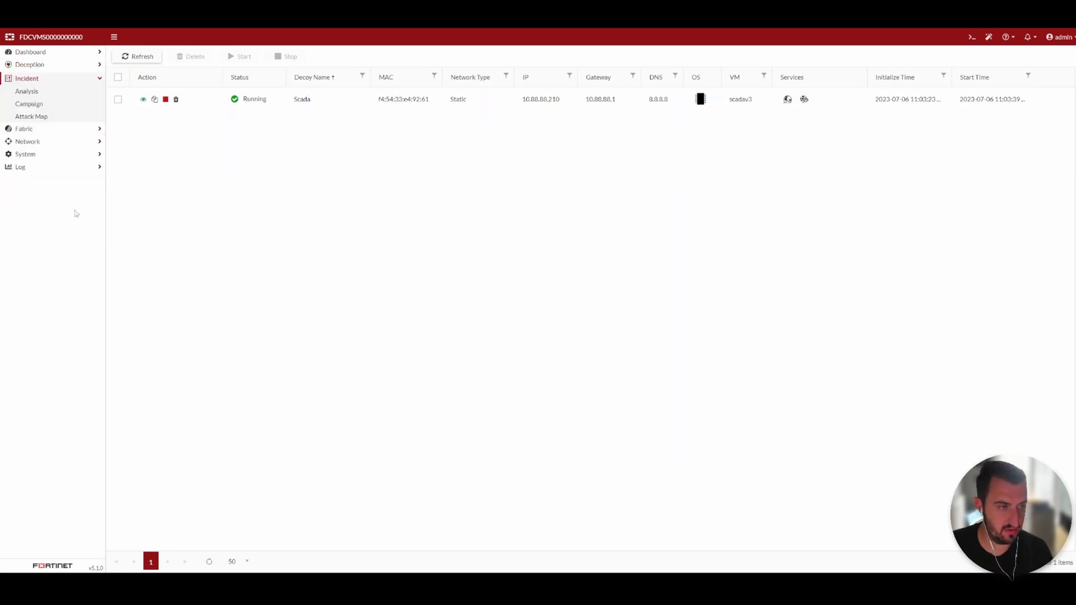
click(38, 96)
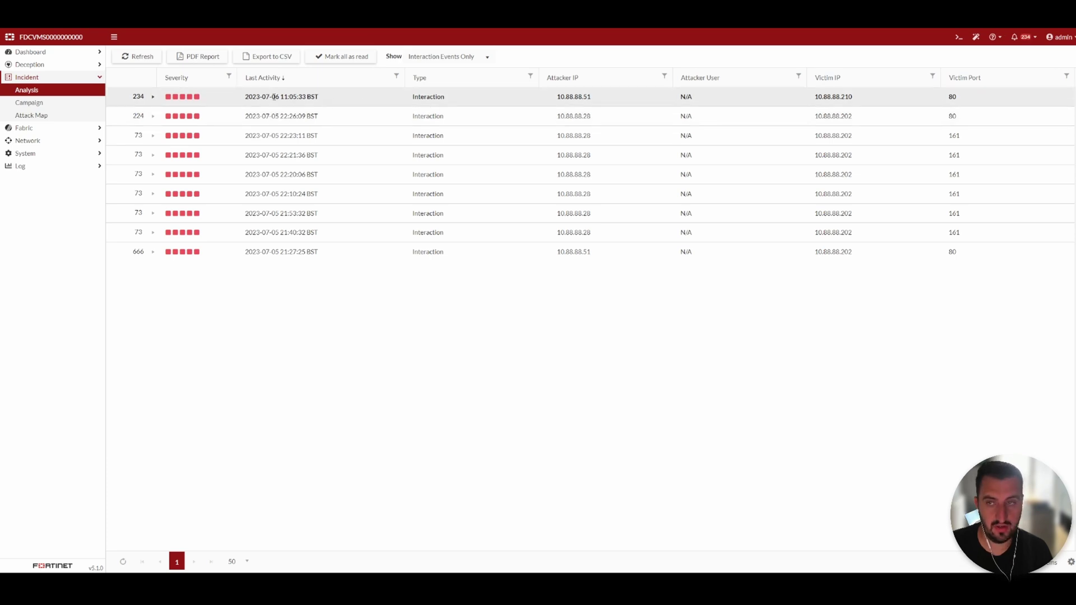
click(174, 101)
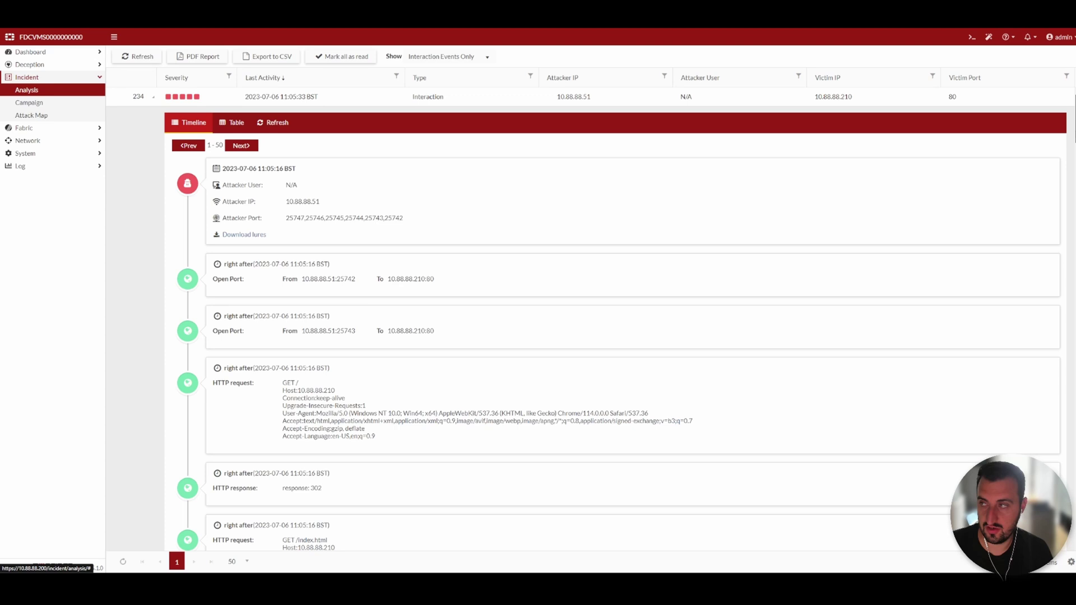
scroll(619, 316, down, 1)
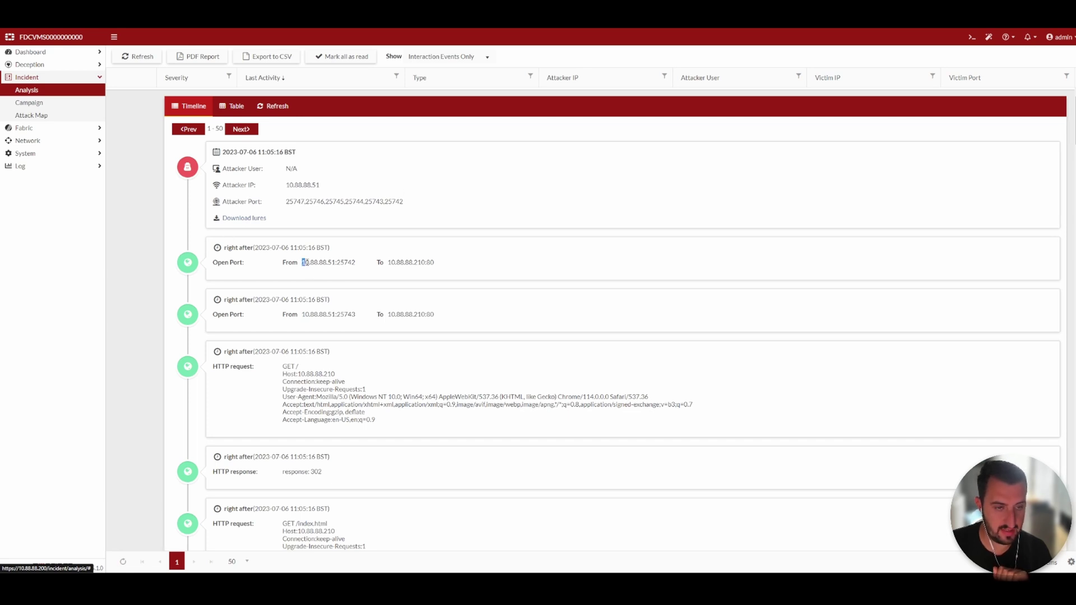
drag(303, 263, 333, 262)
click(325, 265)
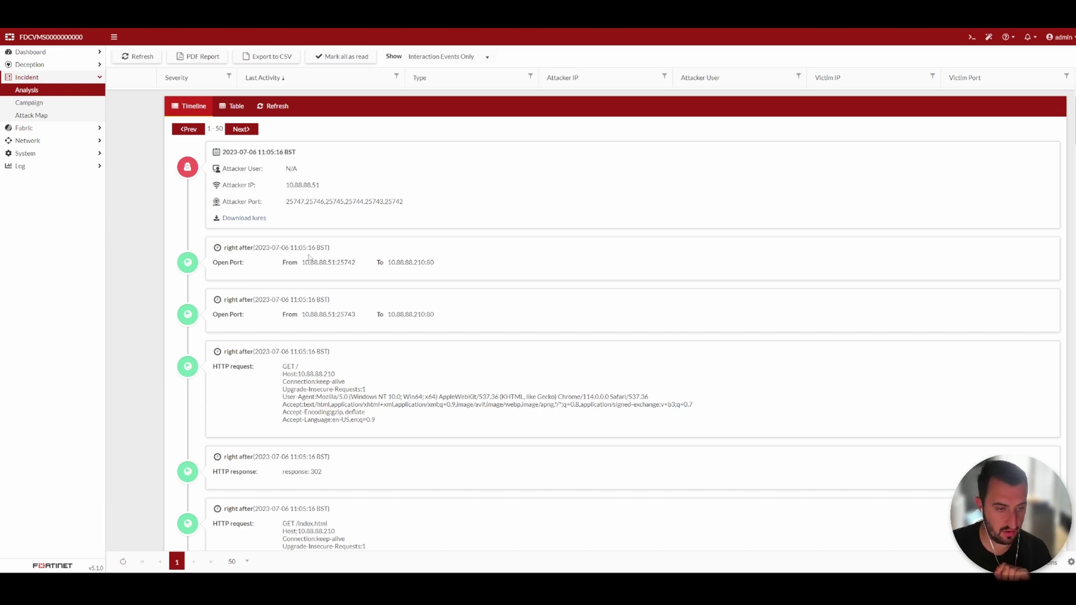
drag(283, 367, 384, 418)
click(395, 416)
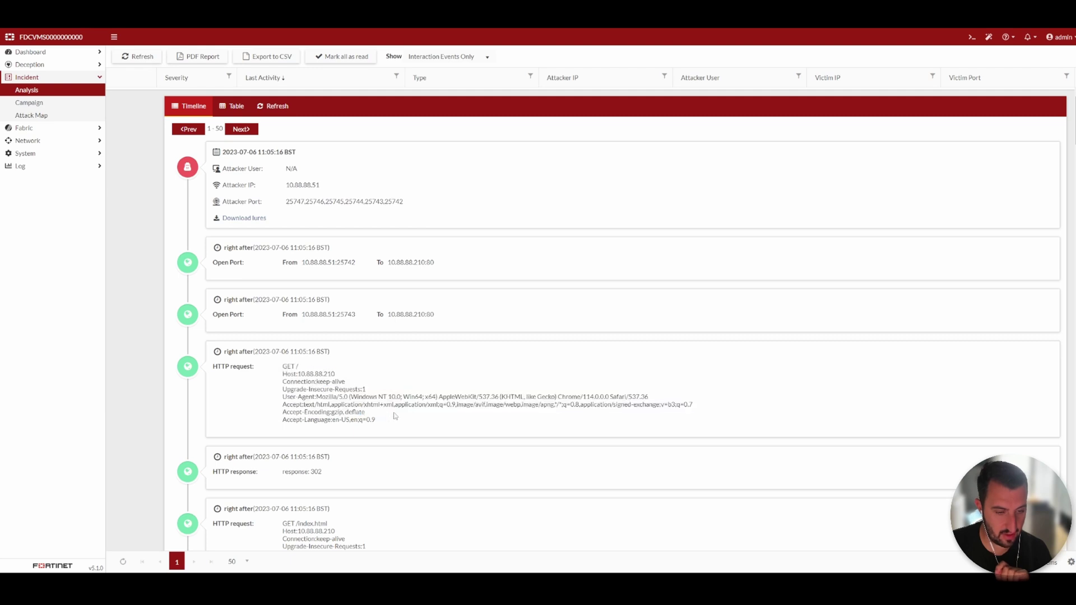
scroll(616, 319, down, 10)
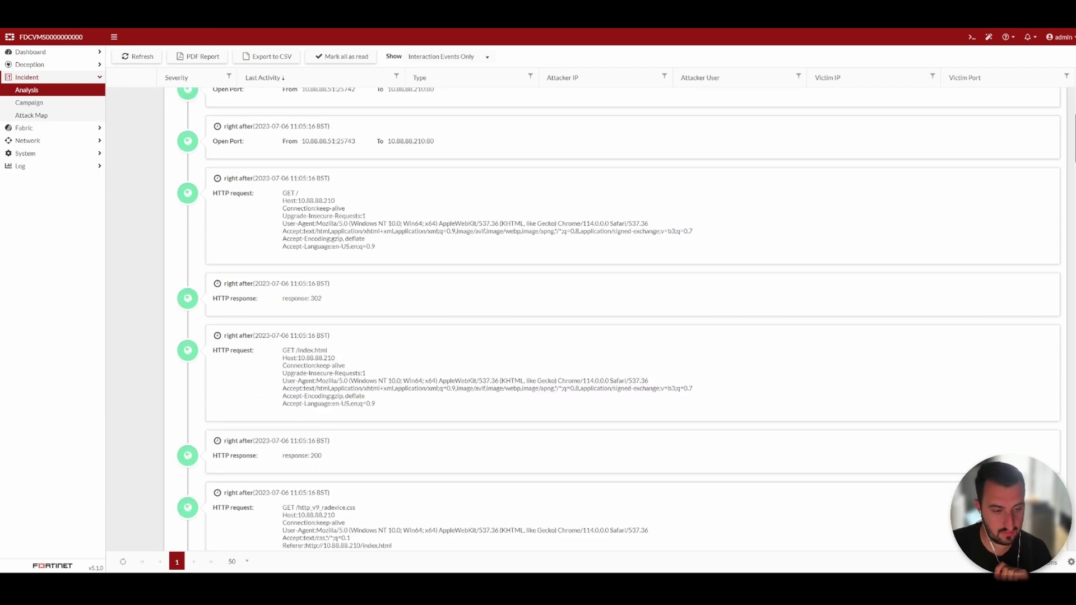
scroll(617, 319, down, 10)
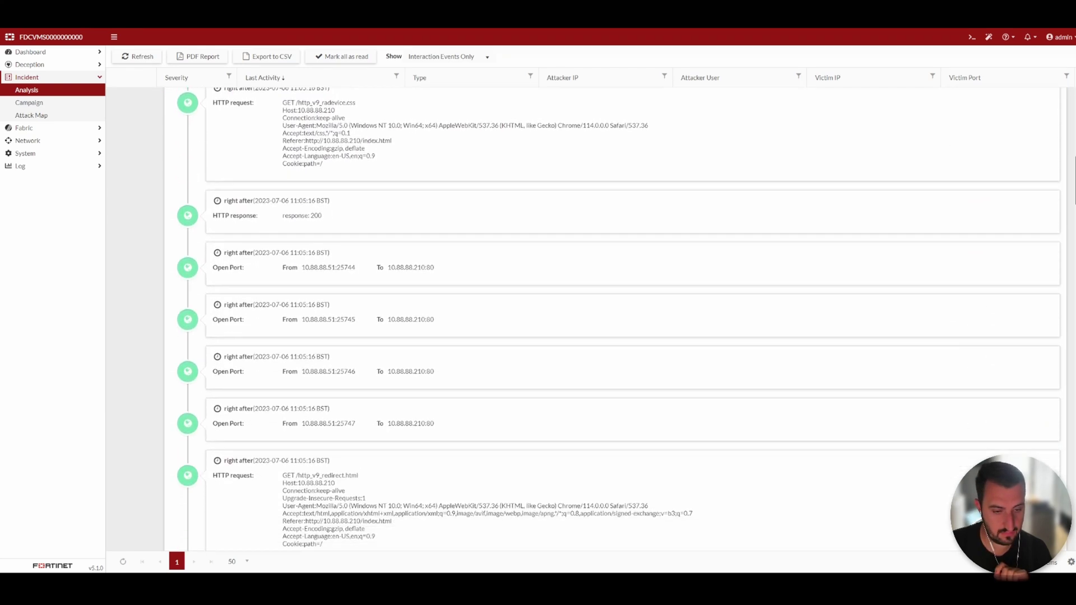
scroll(616, 319, down, 10)
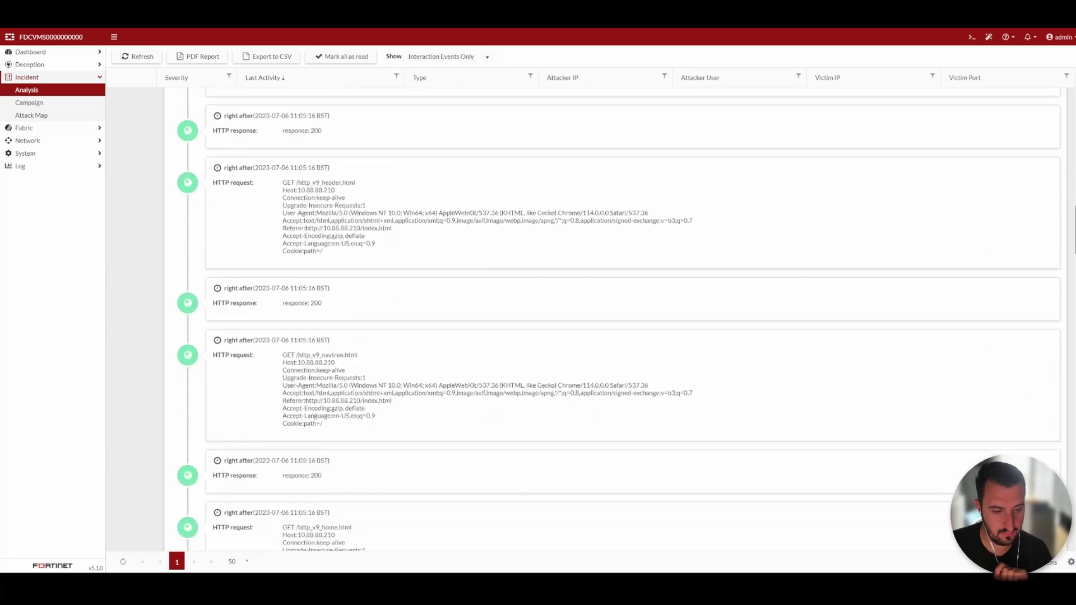
scroll(617, 319, down, 10)
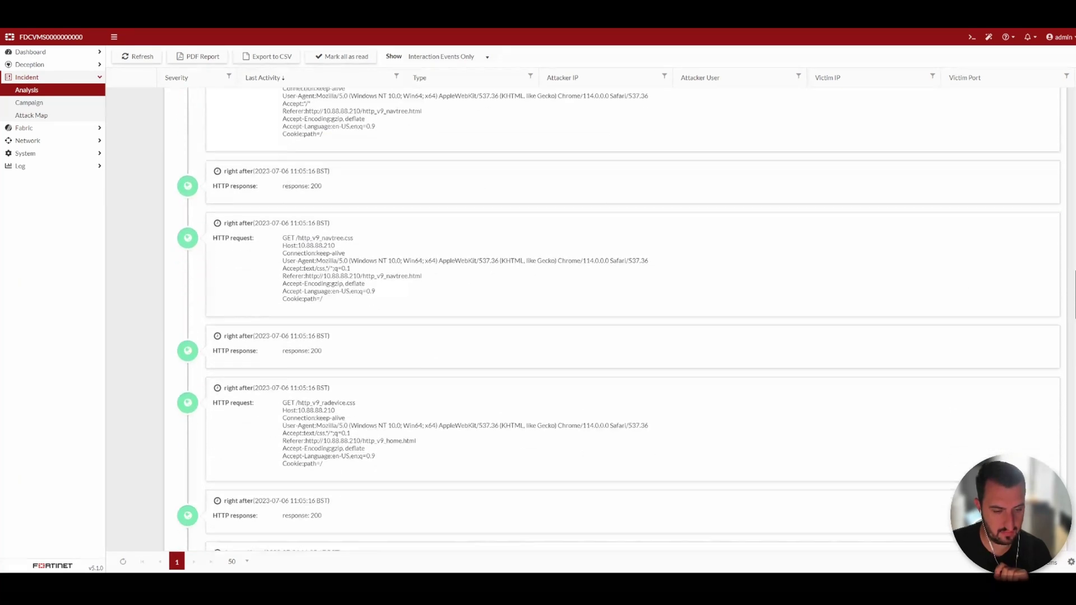
scroll(616, 320, down, 10)
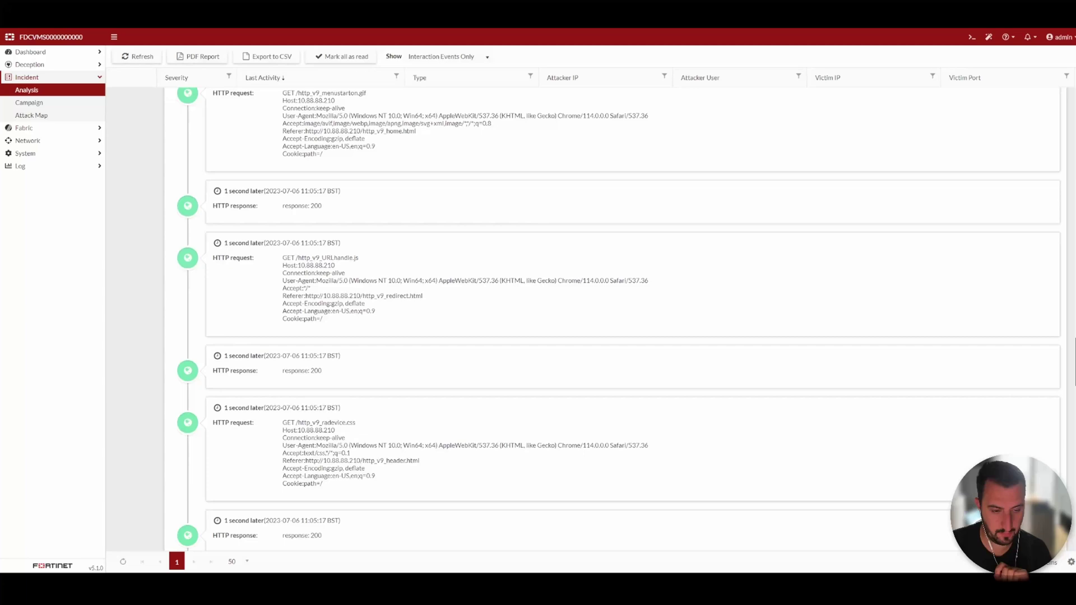
scroll(616, 320, down, 10)
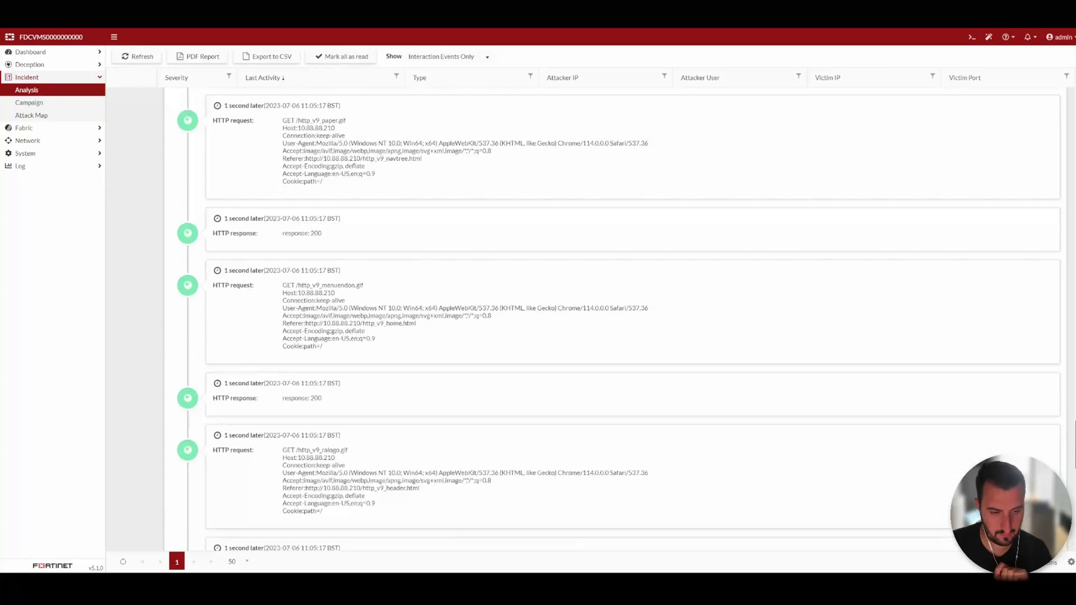
scroll(807, 172, up, 15)
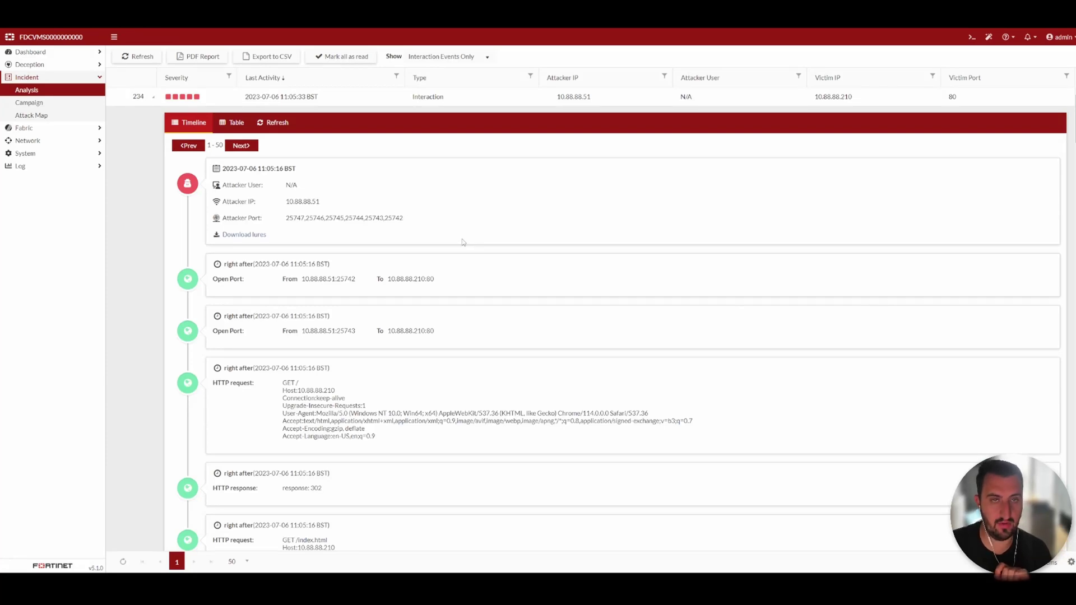
Open the Attack Map and widen its time range to 2023-03-19 through 2023-07-06
click(32, 117)
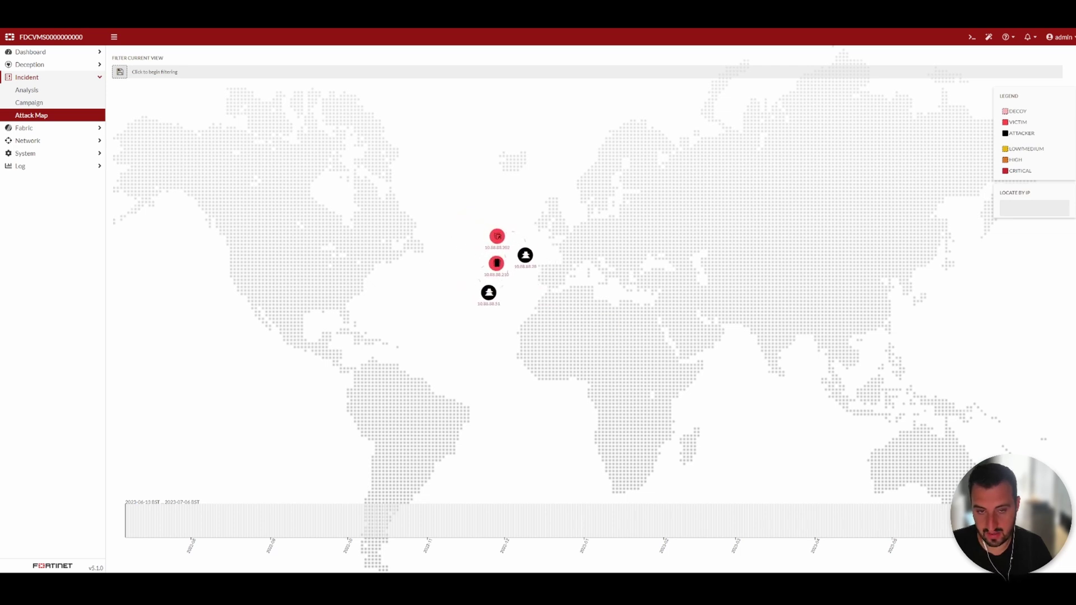
drag(941, 514, 780, 511)
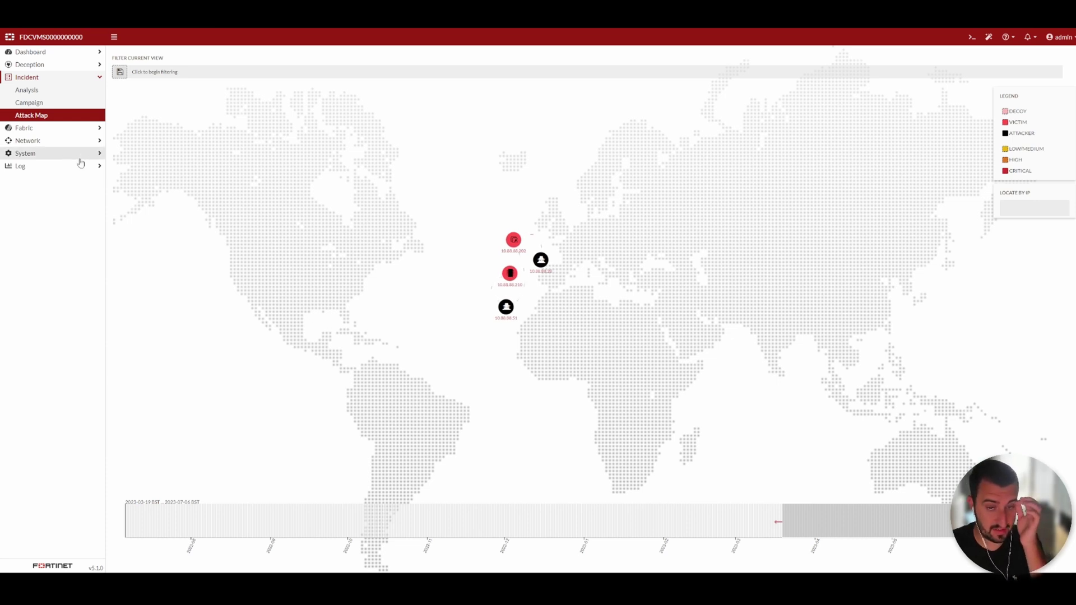
Browse Fabric's Detection Devices, Quarantine Status and Quarantine Integration pages, ending on Quarantine Status
click(51, 130)
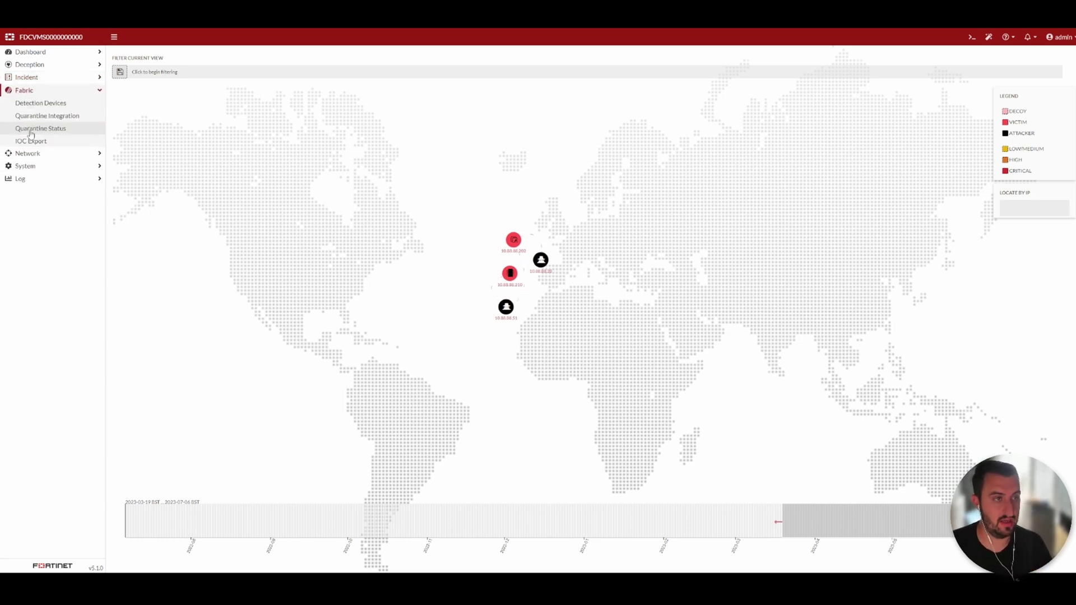
click(22, 103)
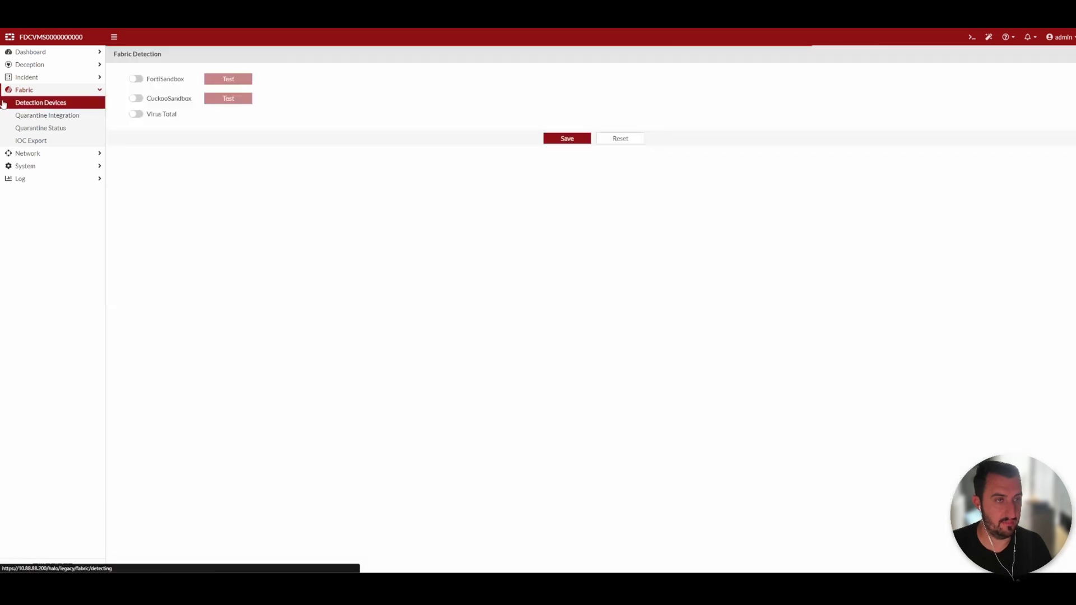
click(28, 142)
click(30, 129)
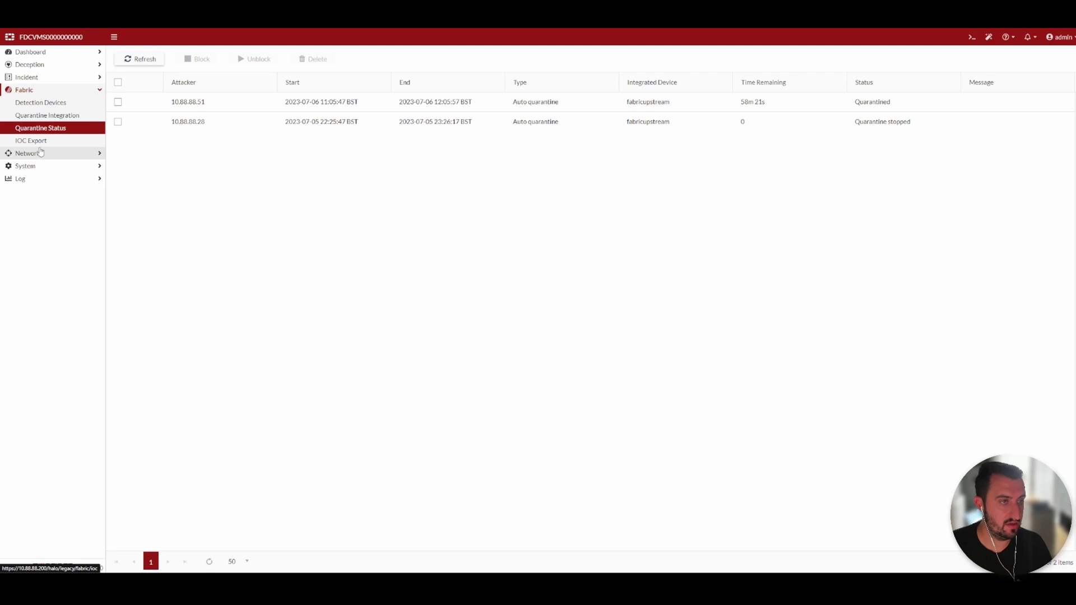
click(28, 103)
click(27, 115)
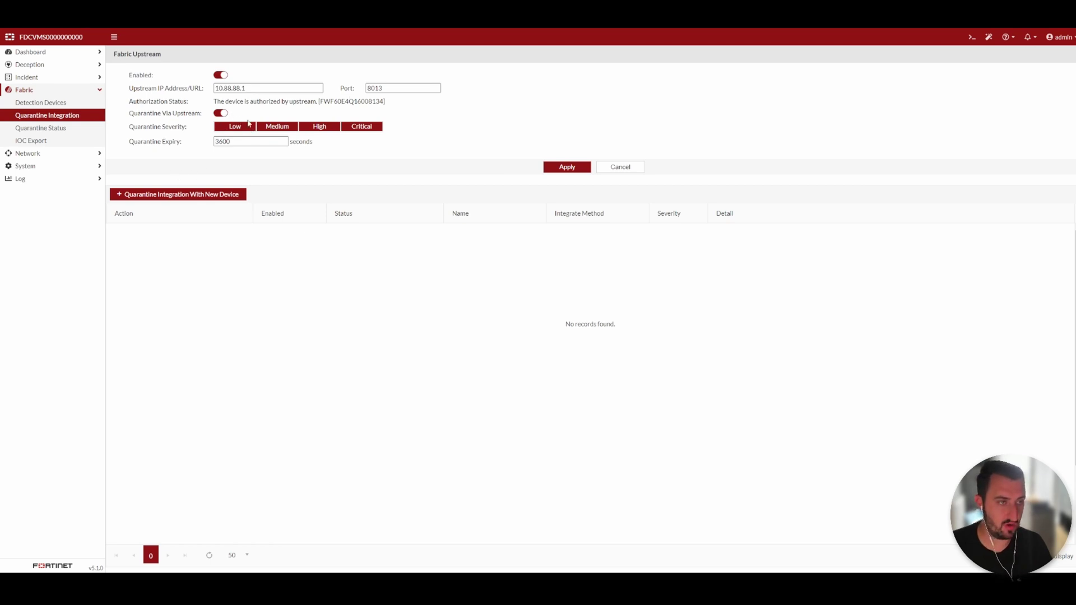
click(39, 127)
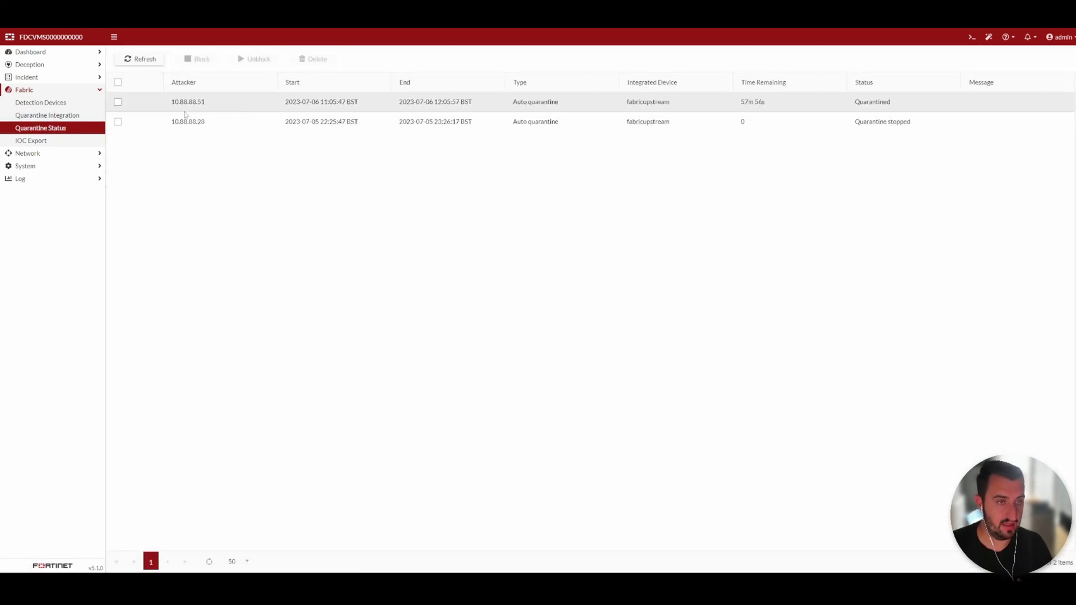
Highlight attacker IP 10.88.88.51 in the Quarantine Status list to confirm it is quarantined
drag(173, 102, 196, 102)
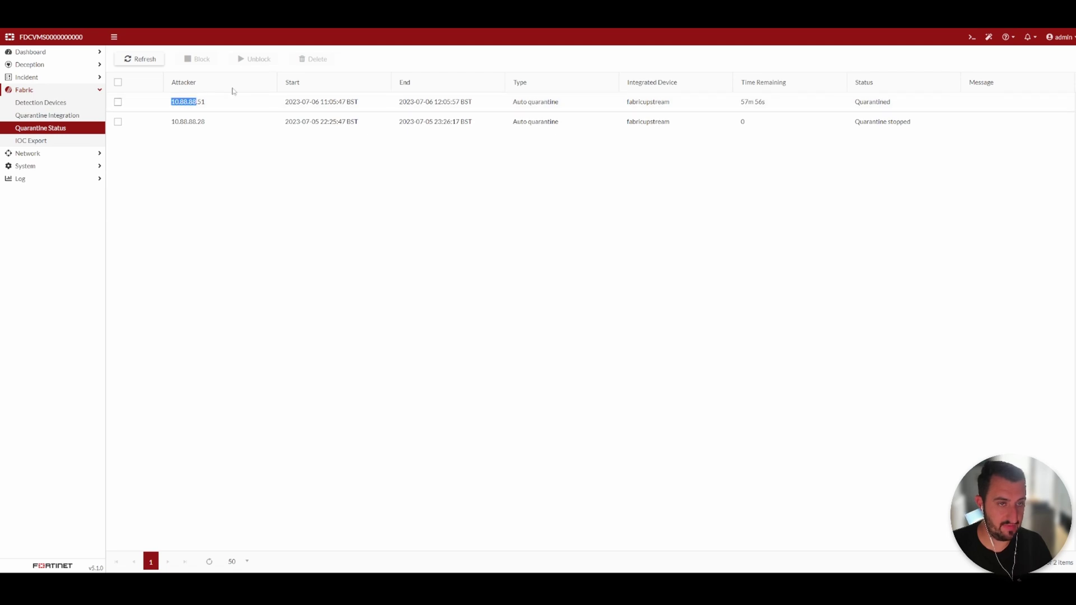
click(331, 197)
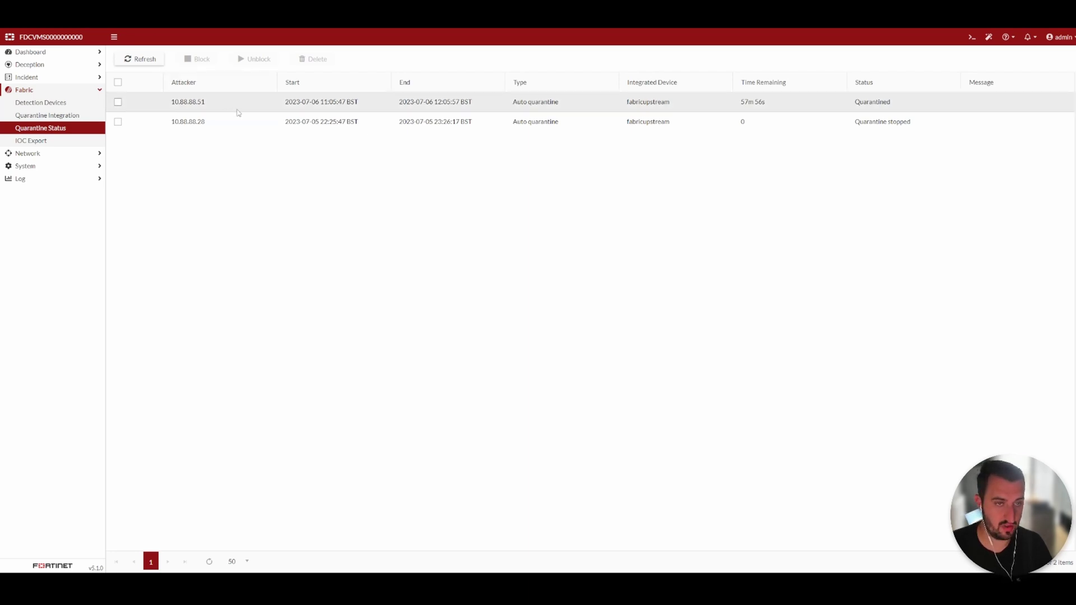
drag(218, 101, 166, 105)
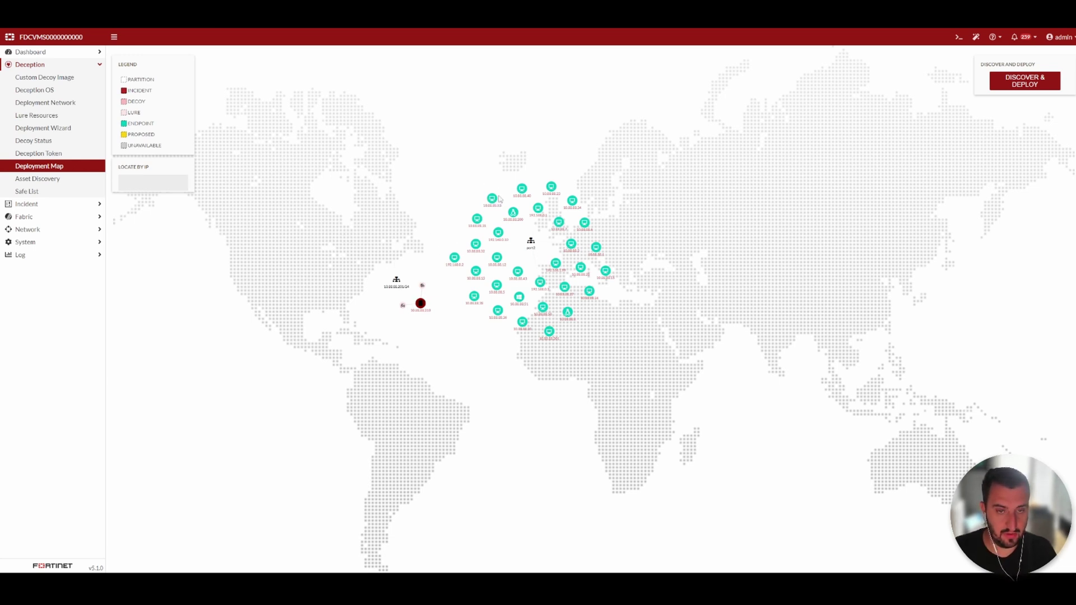
View details of endpoints 10.88.88.32 and 10.88.88.6 on the Deployment Map, then open Asset Discovery
click(477, 246)
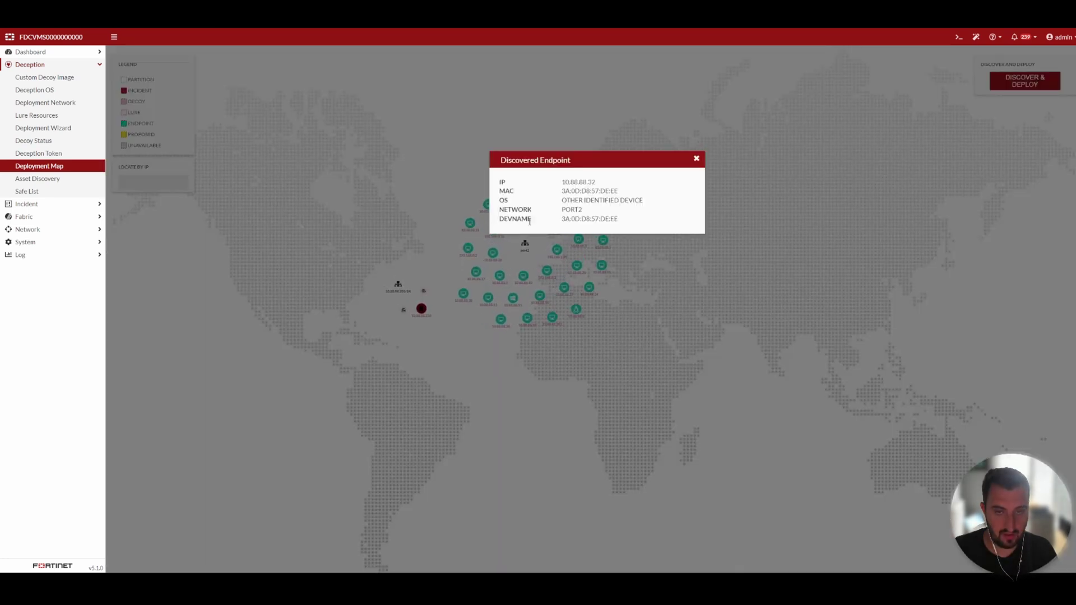
click(697, 159)
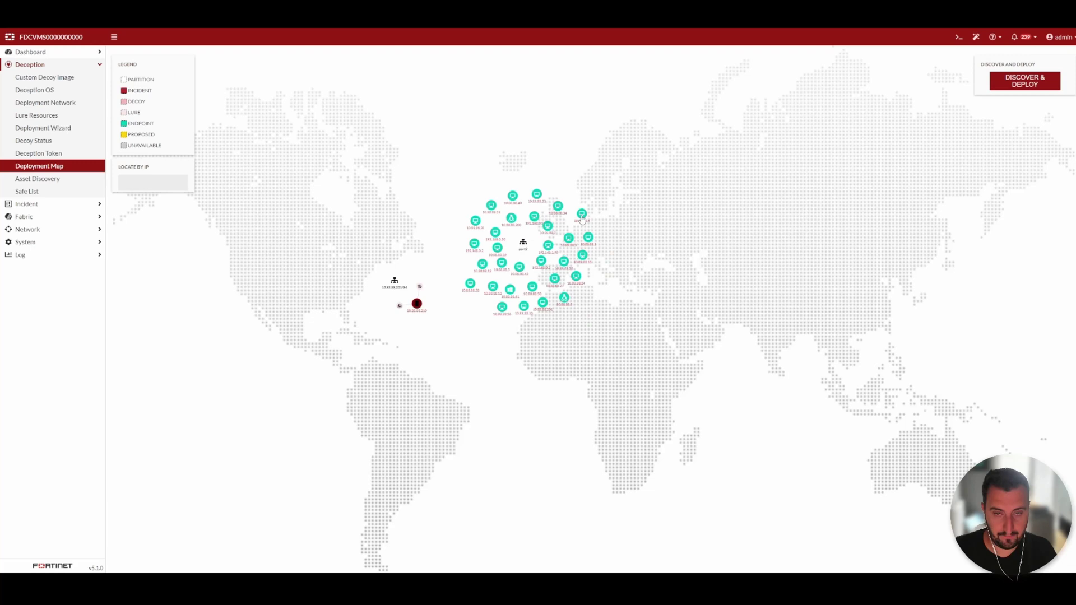
click(572, 206)
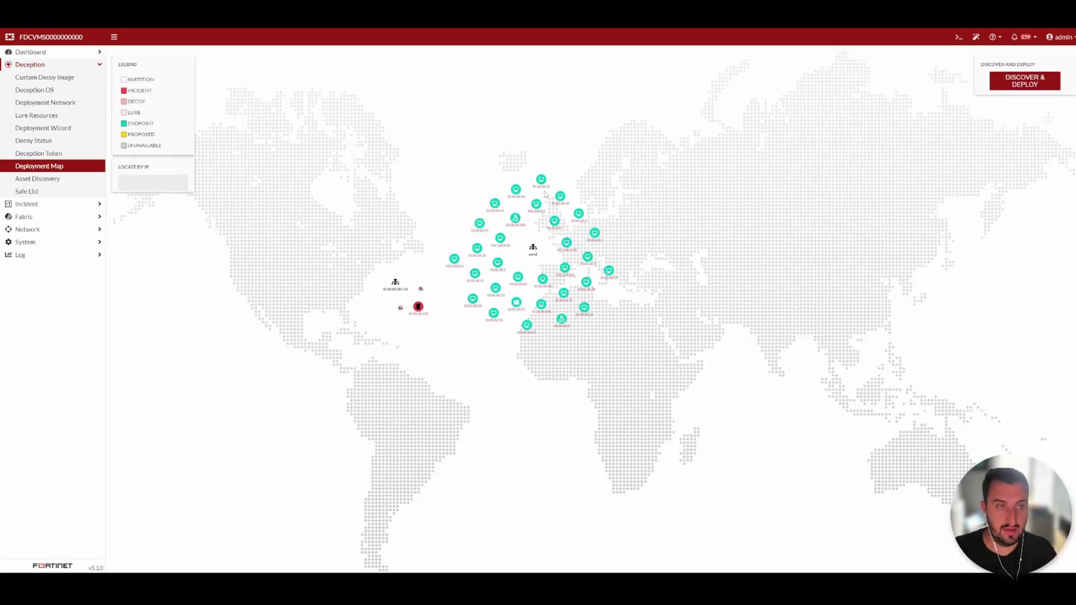
click(696, 159)
click(90, 177)
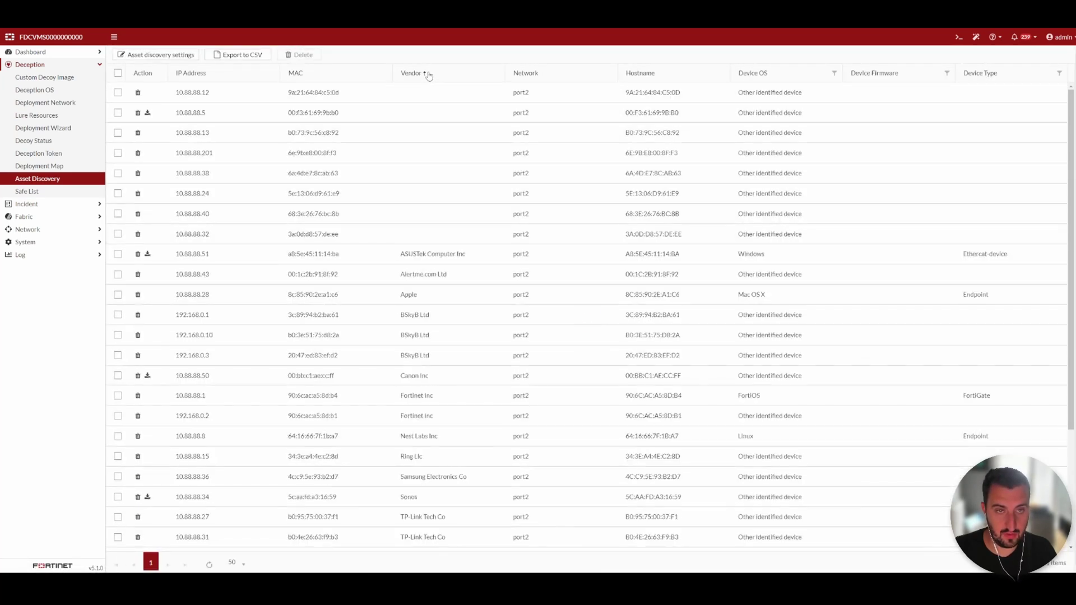
Sort the discovered assets by Vendor and bring up the asset discovery settings
click(429, 75)
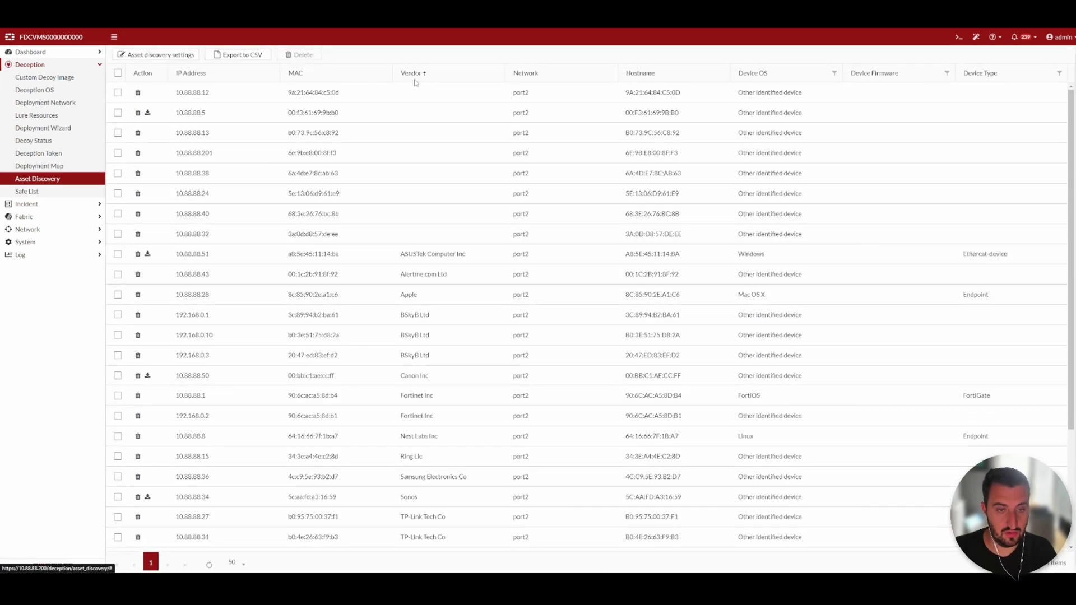
click(157, 55)
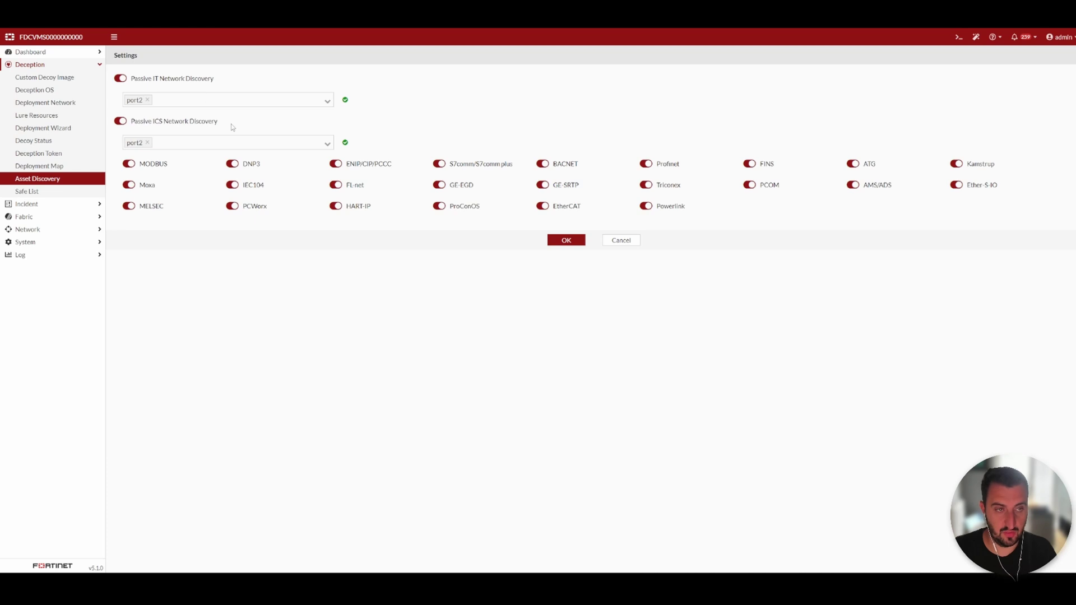
drag(233, 127, 133, 123)
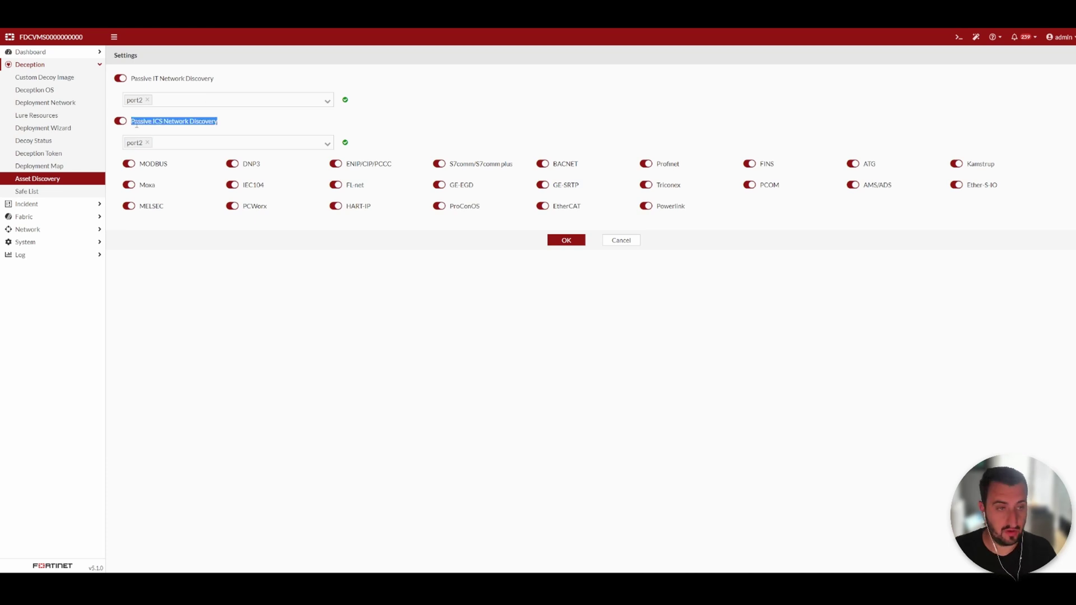
click(243, 307)
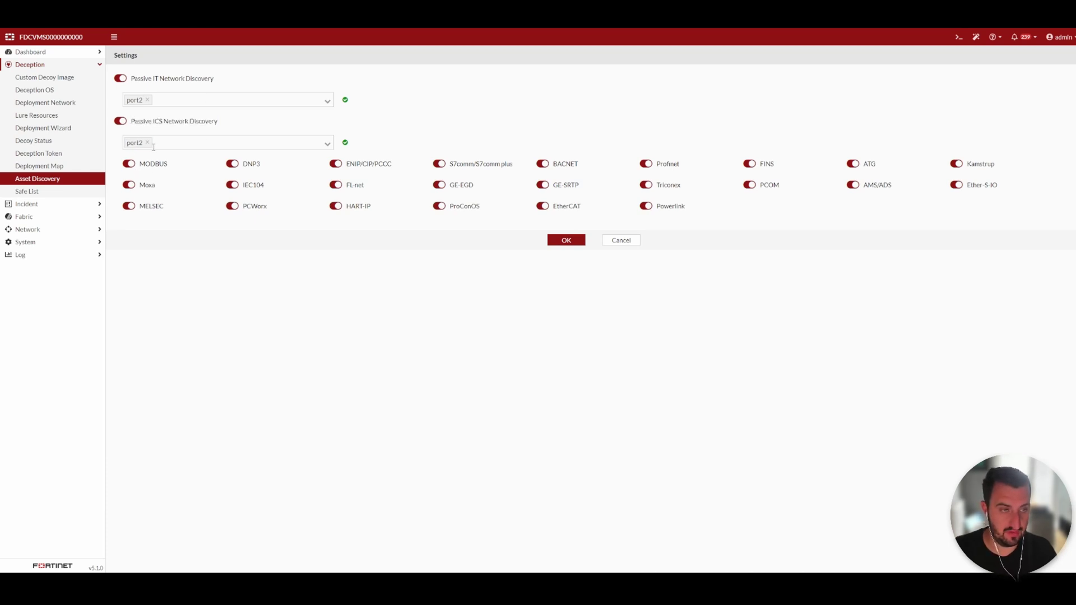